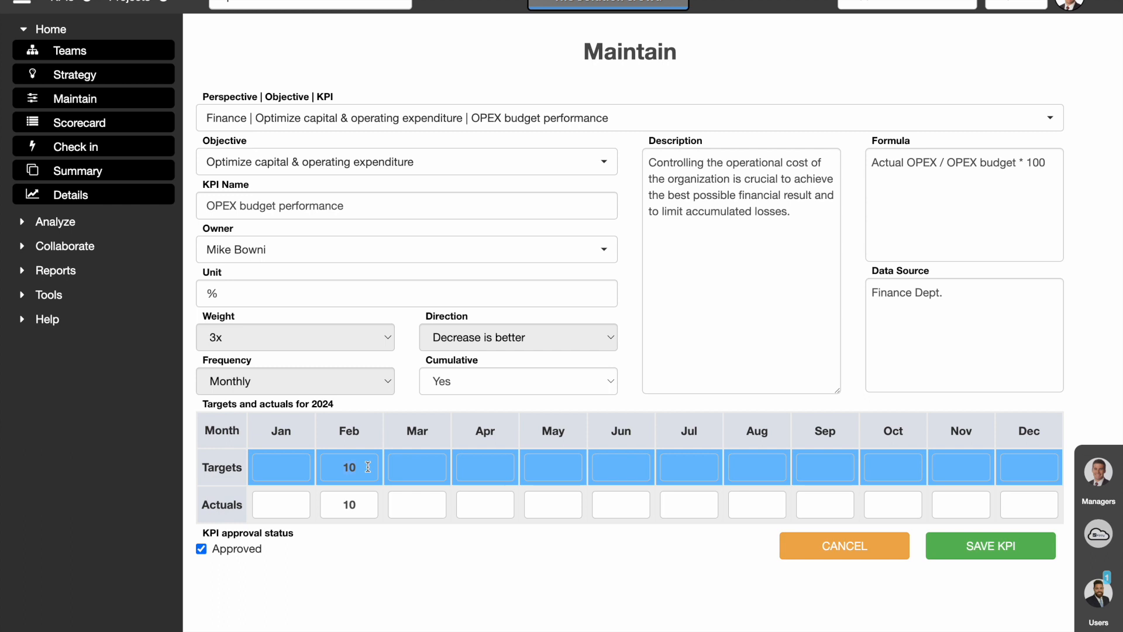
Save a February target of 20 for the OPEX budget performance KPI, and replace it with 30 and save again
text(20)
click(959, 538)
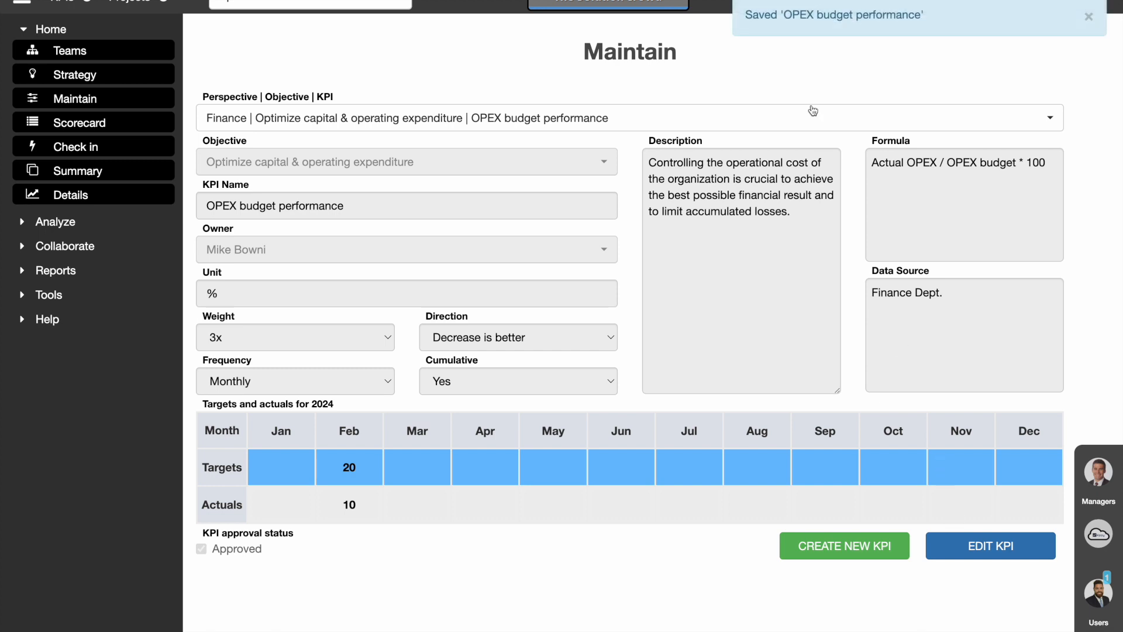
click(964, 546)
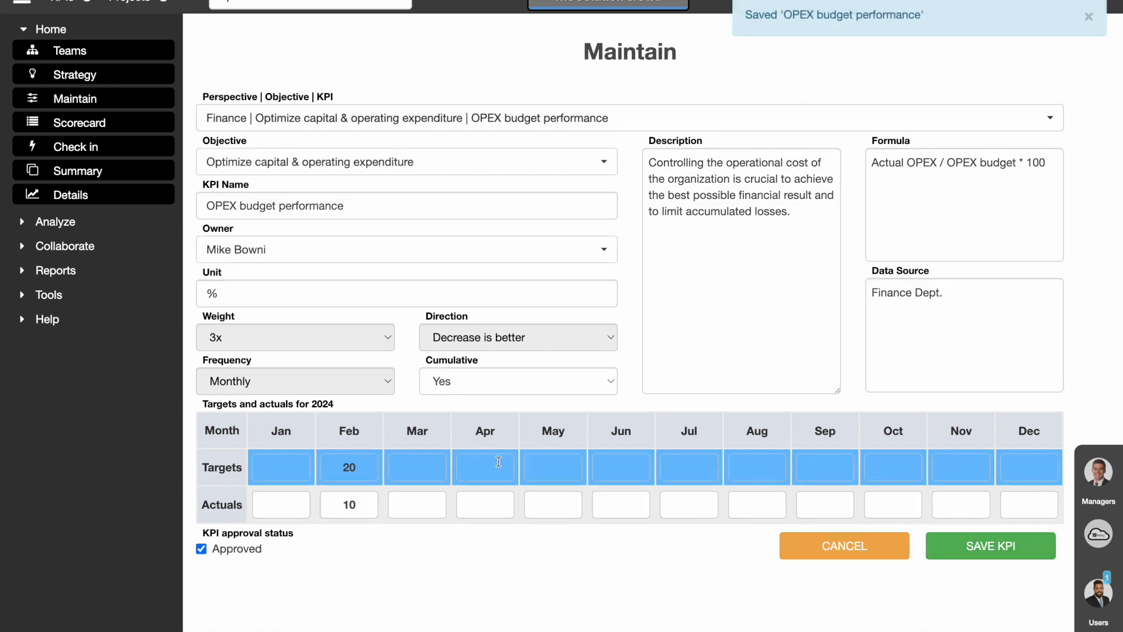
click(371, 471)
key(BackSpace)
key(BackSpace)
text(30)
click(961, 543)
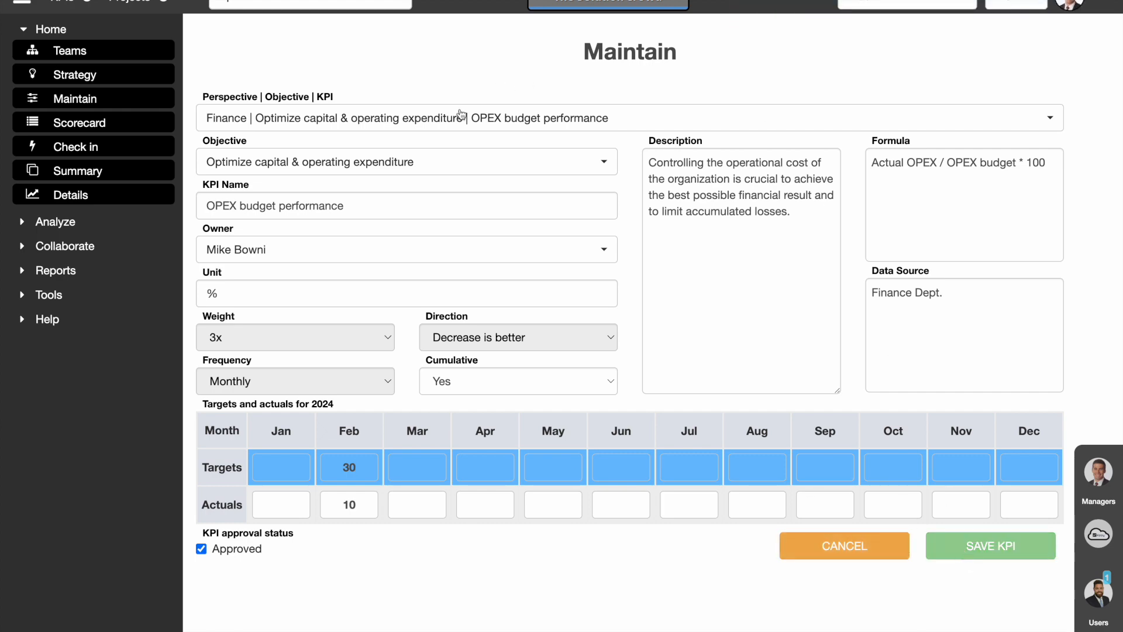
Set the February target to 22 and actual to 33 for the % of IT Service tickets closed on time KPI, save, and view the scorecard
click(461, 127)
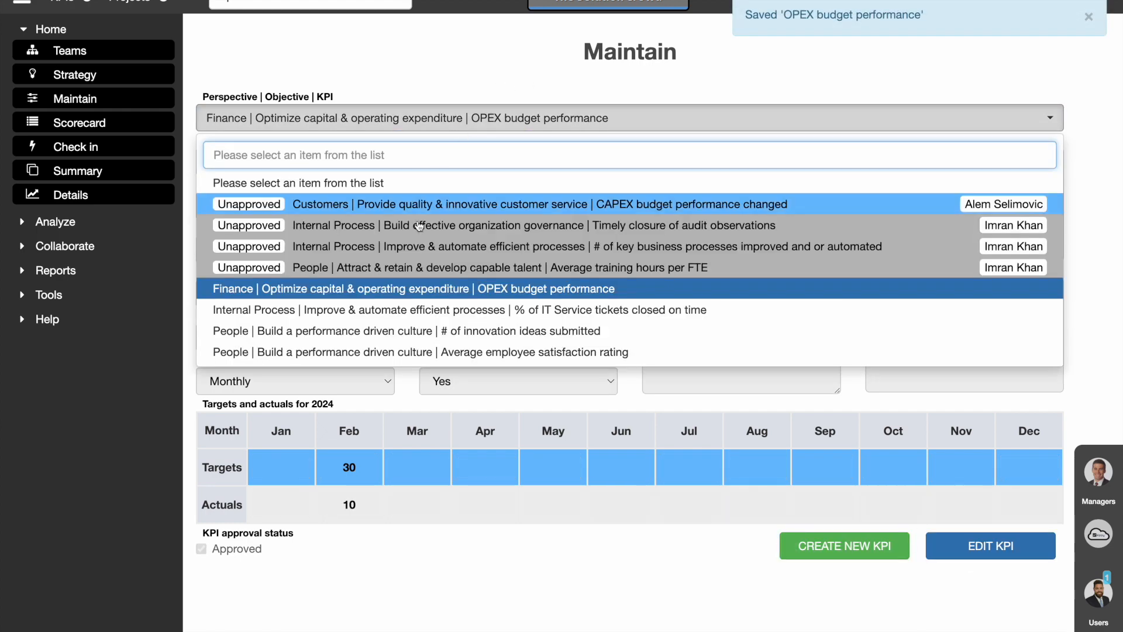
click(415, 310)
click(991, 547)
click(361, 464)
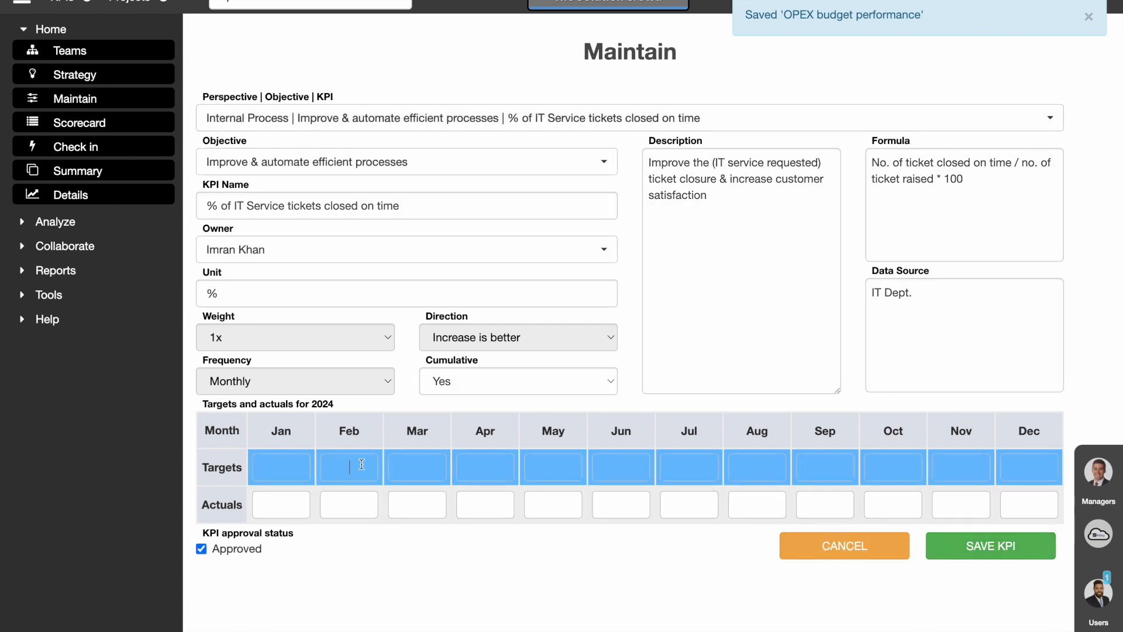
text(22)
click(362, 491)
text(33)
click(991, 545)
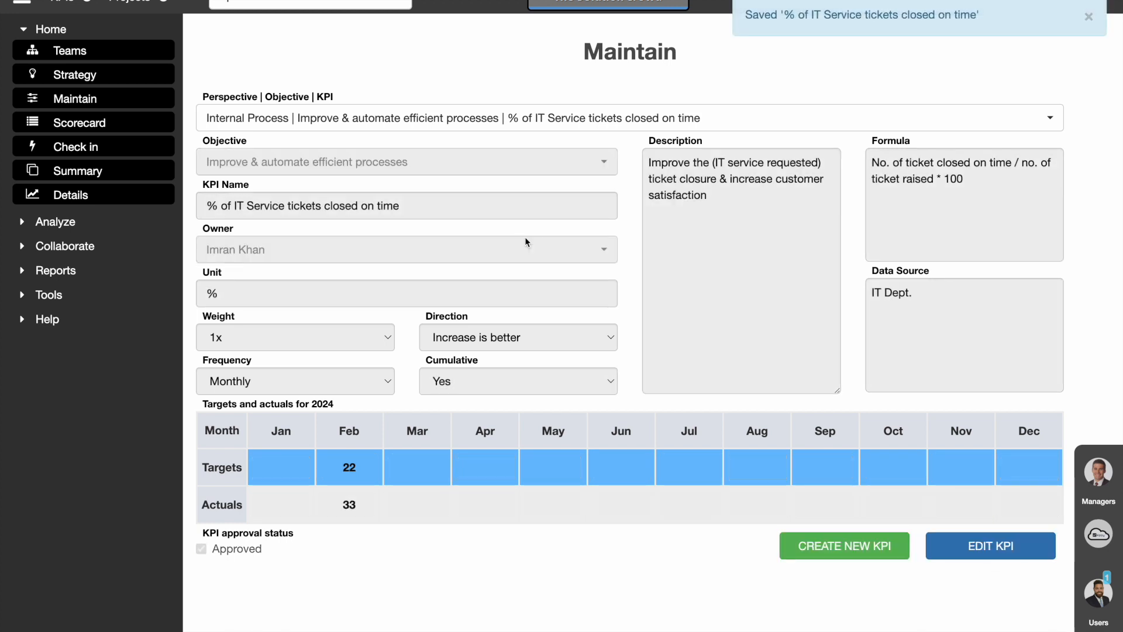
click(124, 123)
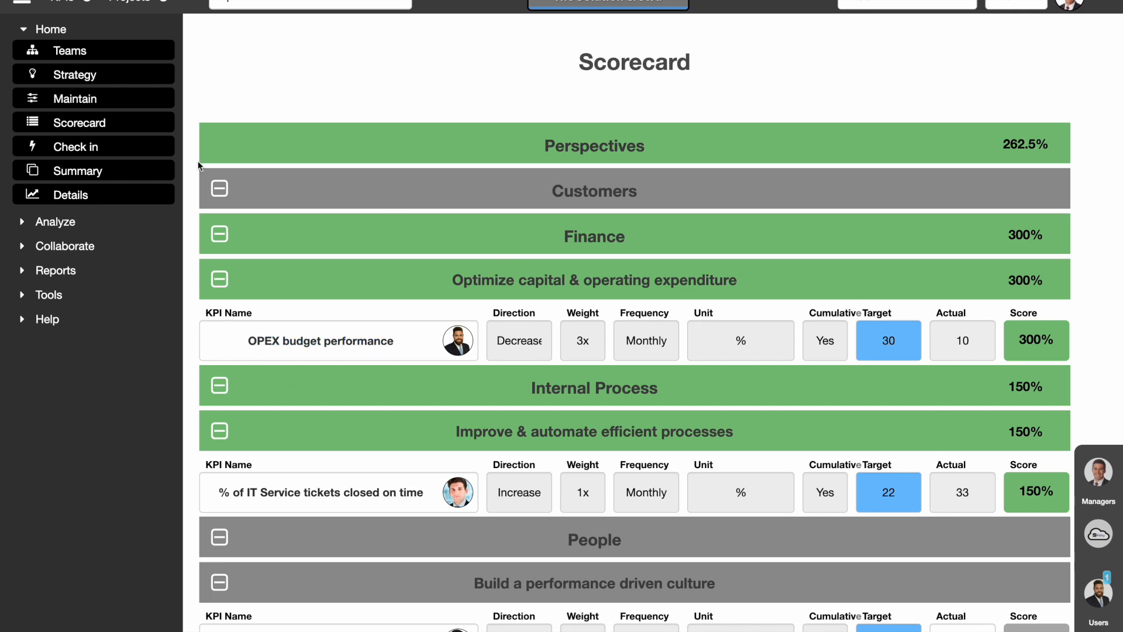
Open the Quick Set table from the Strategy page to edit the team's KPIs in bulk
click(96, 78)
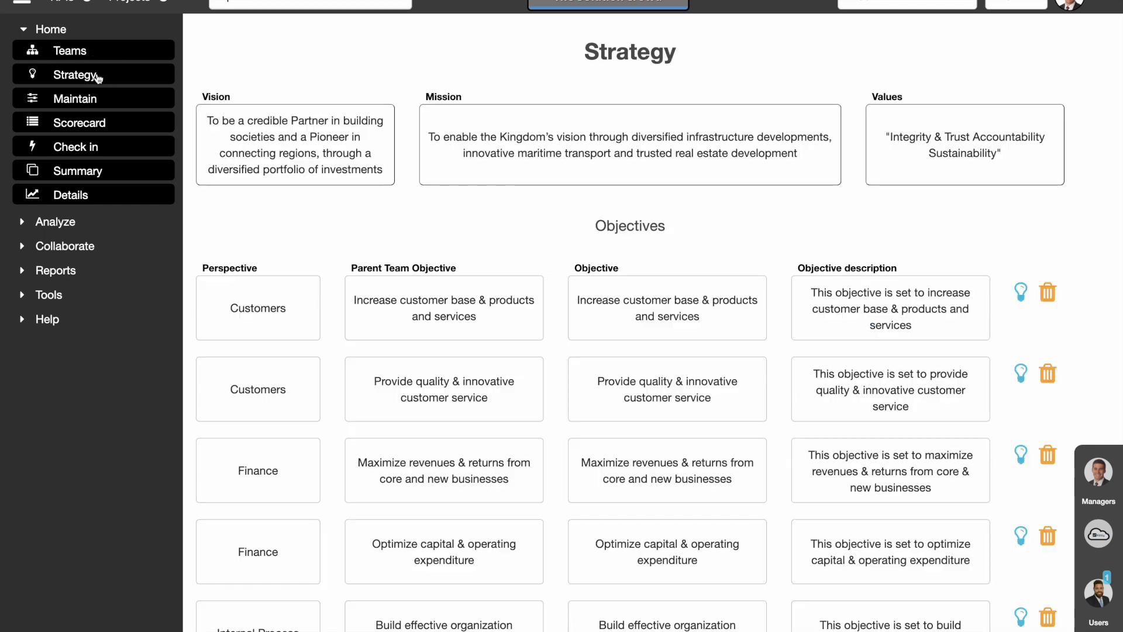
scroll(326, 225, down, 5)
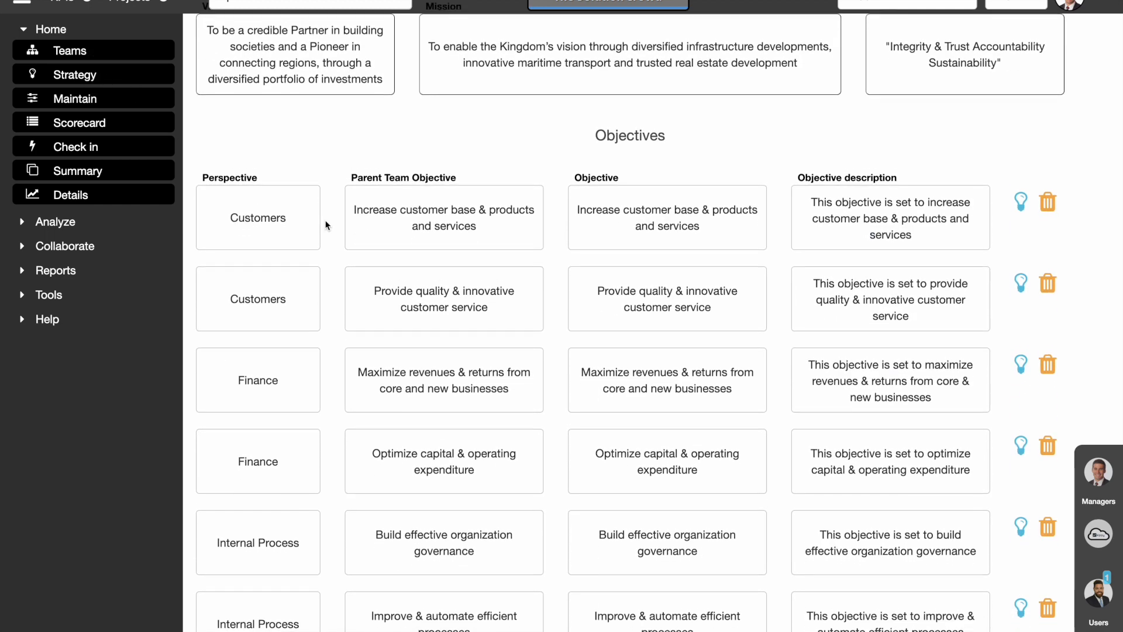
click(489, 625)
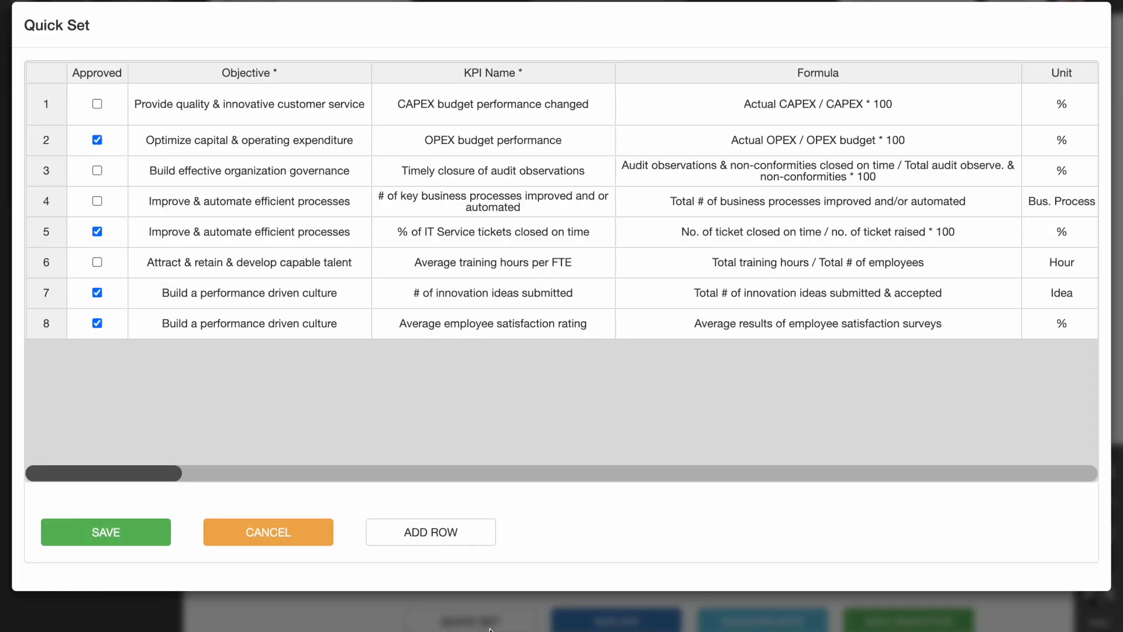
Set the February target of OPEX budget performance to 40 in the Quick Set table
click(284, 141)
key(Tab)
key(Tab)
key(Tab)
key(Tab)
key(Tab)
key(Tab)
key(Tab)
key(Tab)
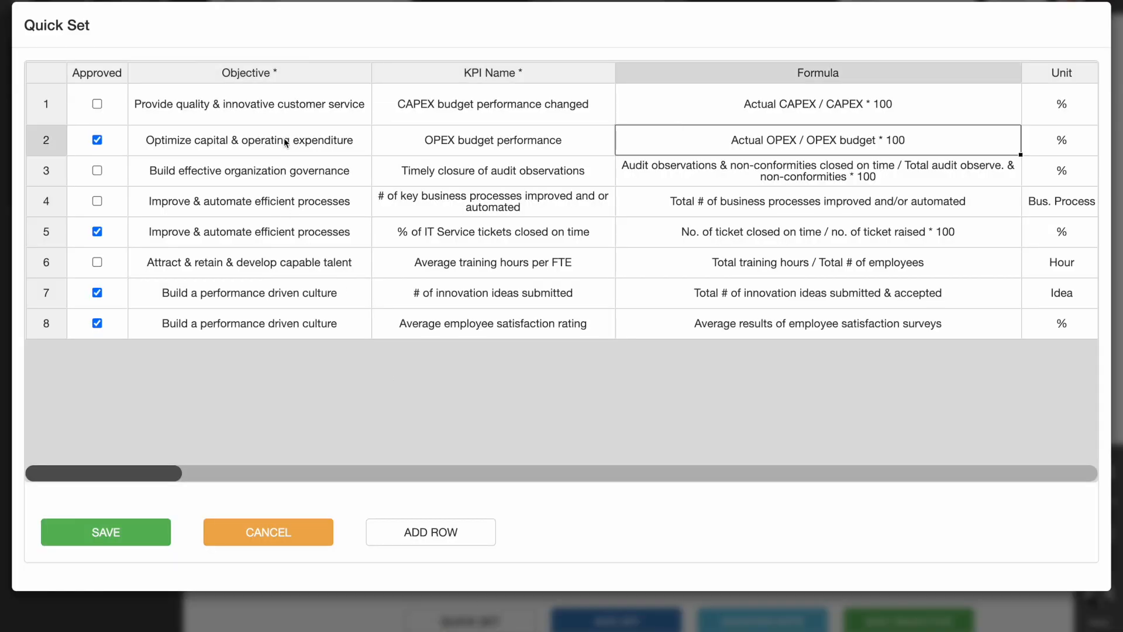
key(Tab)
key(Tab)
key(Tab)
key(Tab)
key(Tab)
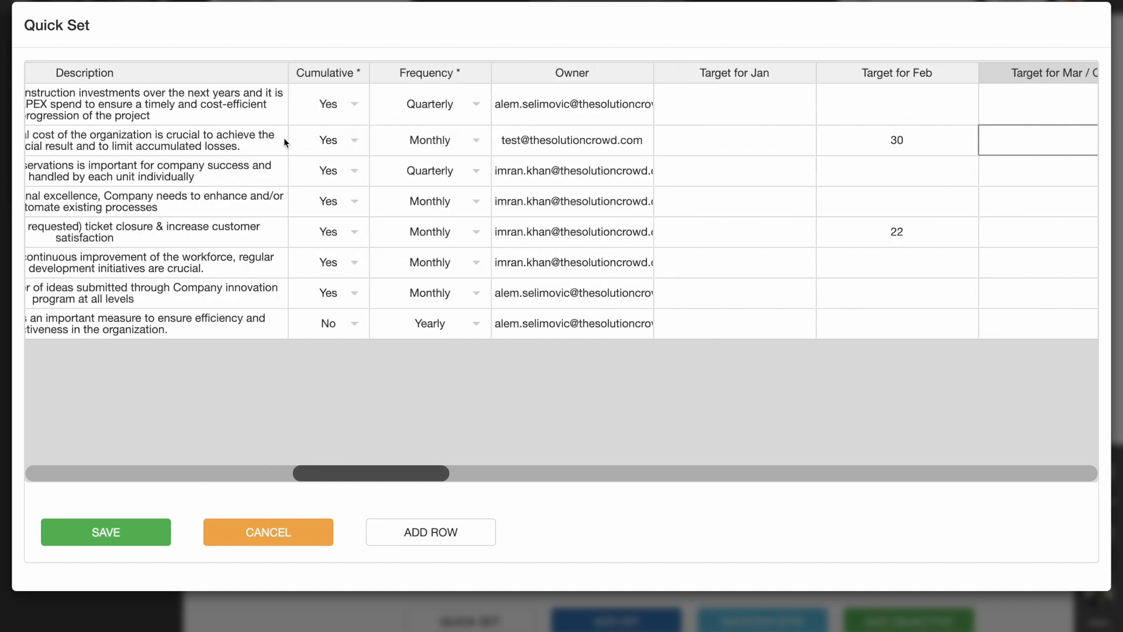
key(shift+Tab)
text(40)
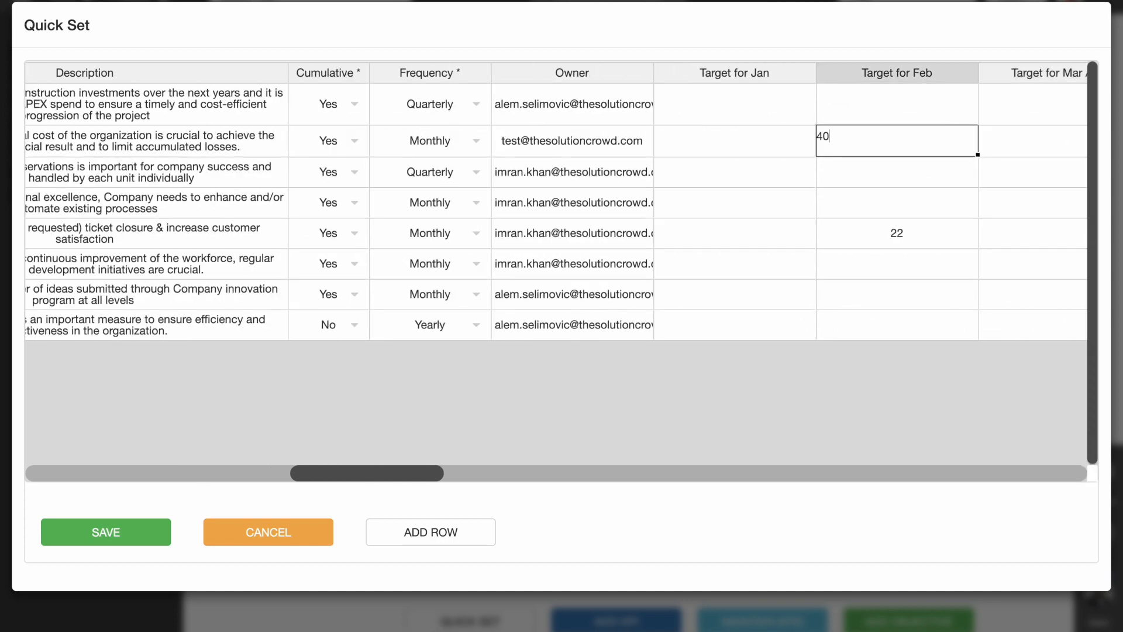
key(Tab)
Set the February target of % of IT Service tickets closed on time to 44
key(Down)
key(Down)
key(Down)
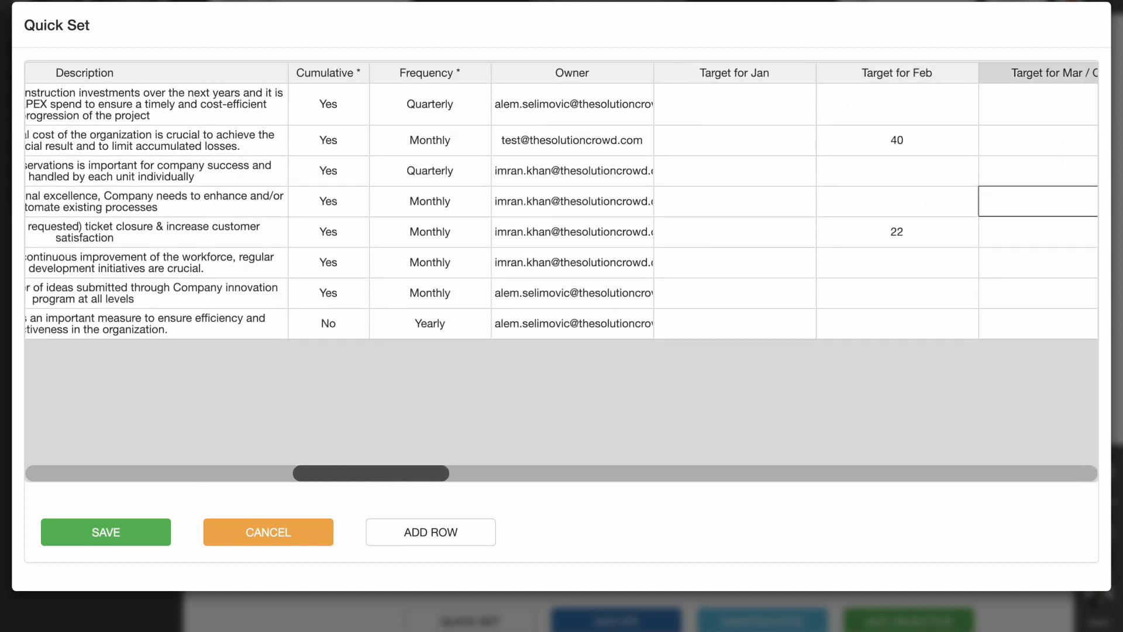
key(shift+Tab)
text(44)
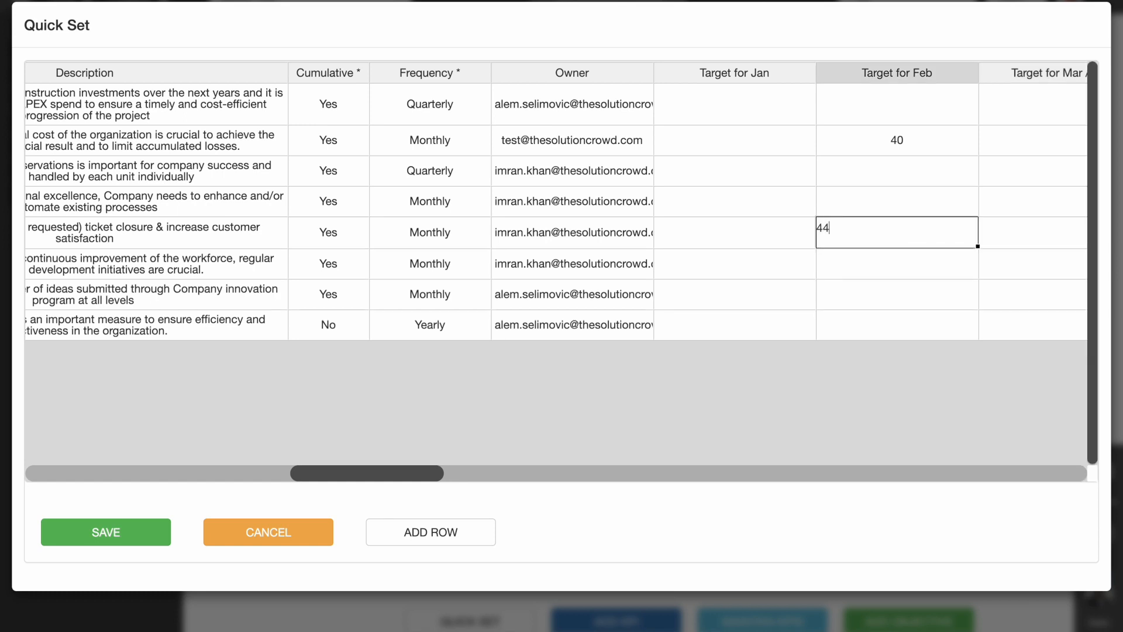
key(Tab)
Set the February actual of OPEX budget performance to 100
key(Tab)
key(Tab)
key(Tab)
key(Tab)
key(Tab)
key(Tab)
key(Tab)
key(Tab)
key(Tab)
key(Tab)
key(Tab)
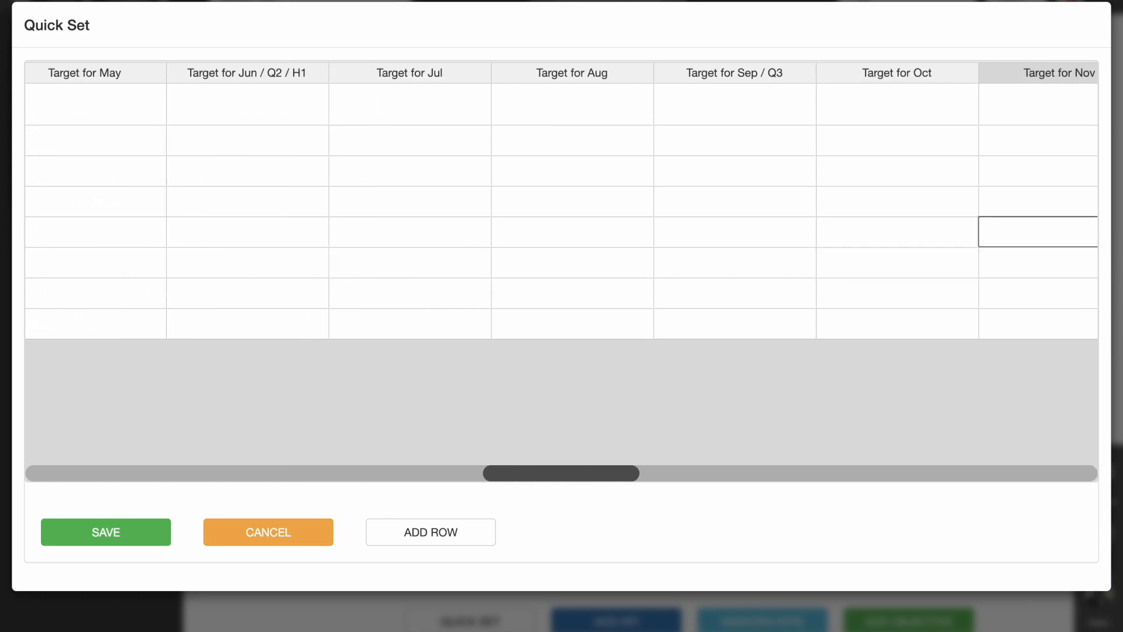
key(Tab)
key(Tab)
key(Up)
key(Up)
key(shift+Tab)
key(shift+Tab)
key(Up)
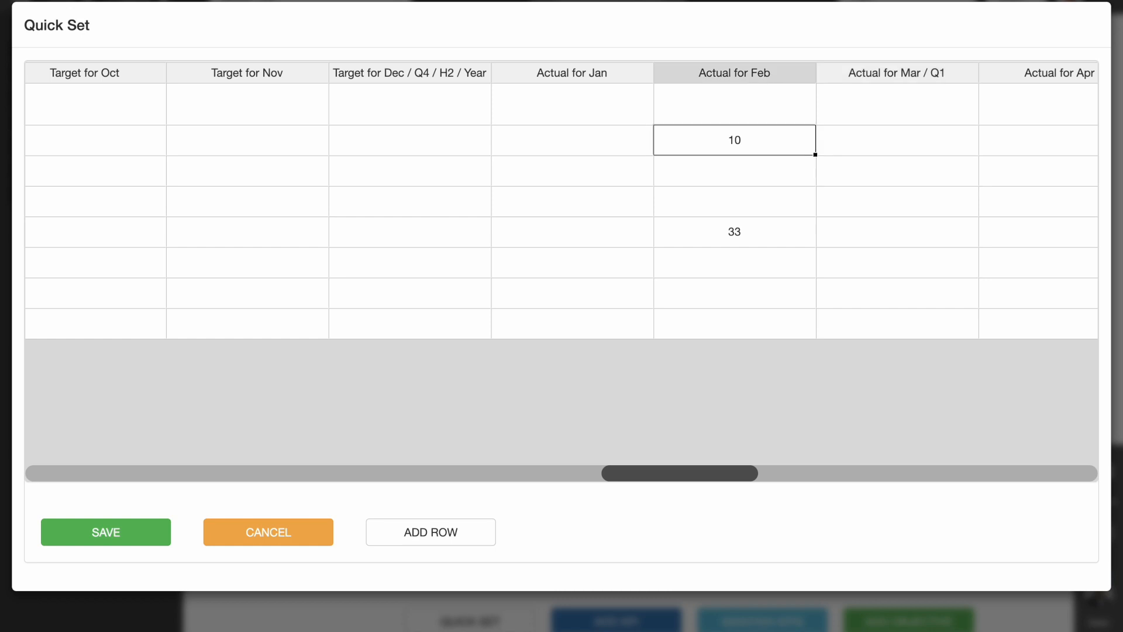
text(100)
key(Return)
Set the February actual of % of IT Service tickets closed on time to 200
key(Down)
key(Down)
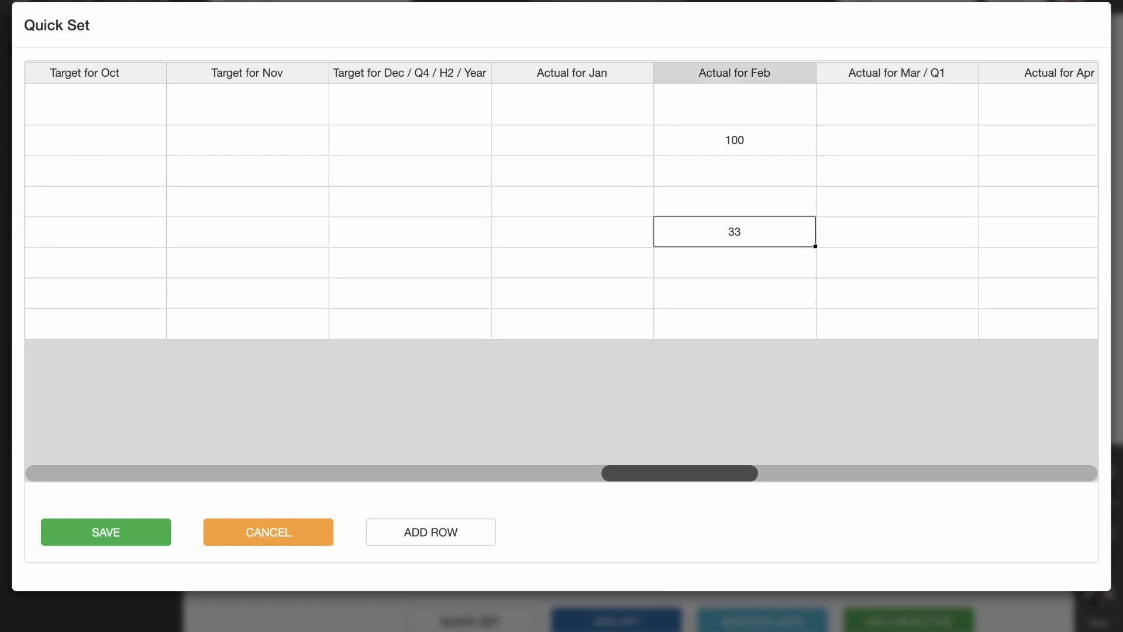
text(200)
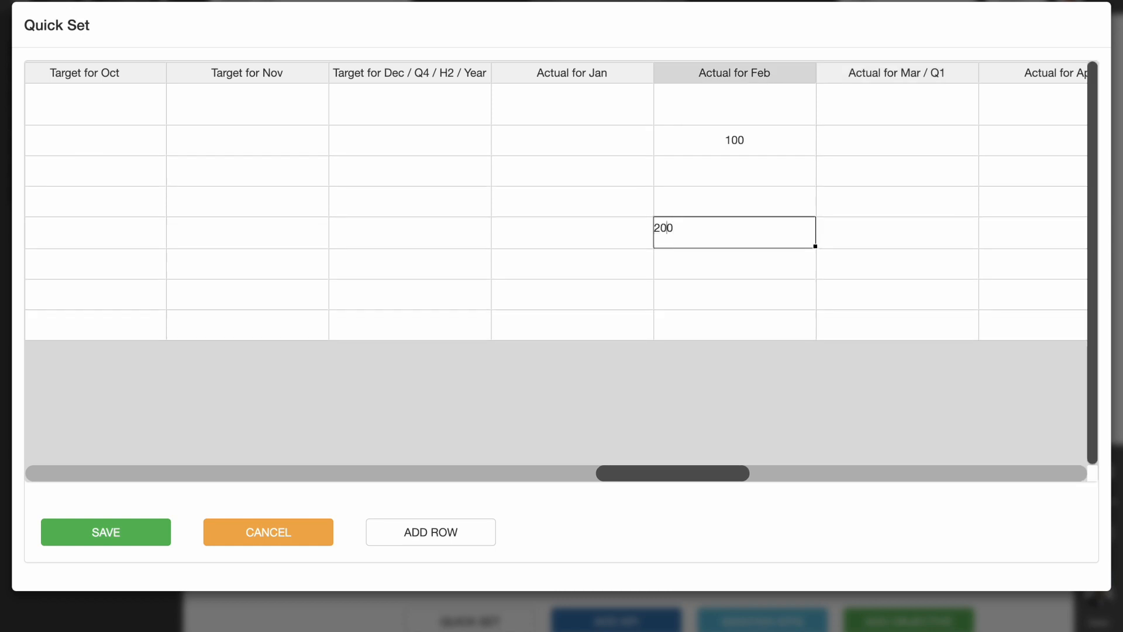
key(Return)
Rename the OPEX budget performance KPI to "OPEX budget performance updated" and save the Quick Set table
key(Left)
key(Left)
key(Left)
key(Left)
key(Left)
key(Left)
key(Left)
key(Left)
key(Left)
key(Left)
key(Left)
key(Left)
key(Left)
key(Left)
key(Left)
key(Left)
key(Left)
key(Left)
key(Left)
key(Left)
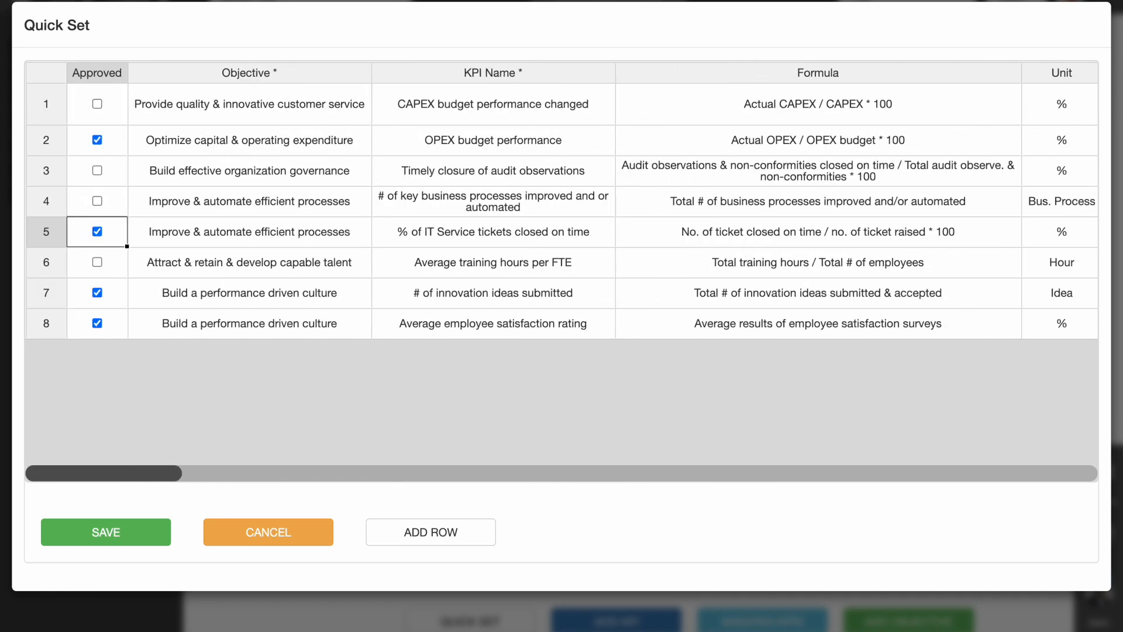
click(541, 141)
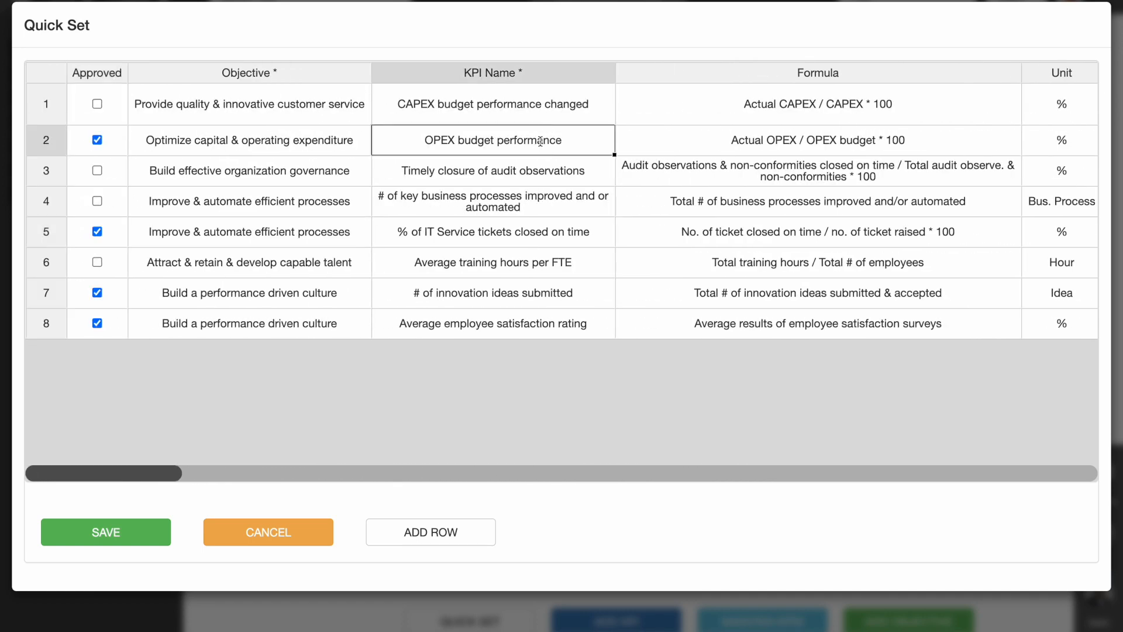
double_click(540, 142)
text(updated)
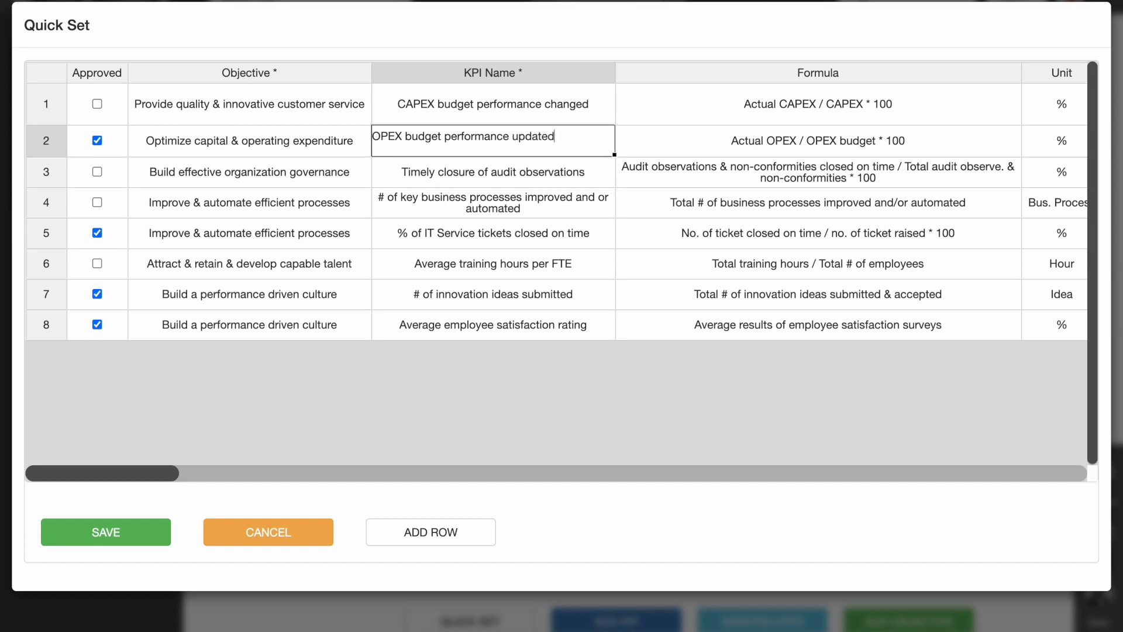
key(Tab)
click(119, 530)
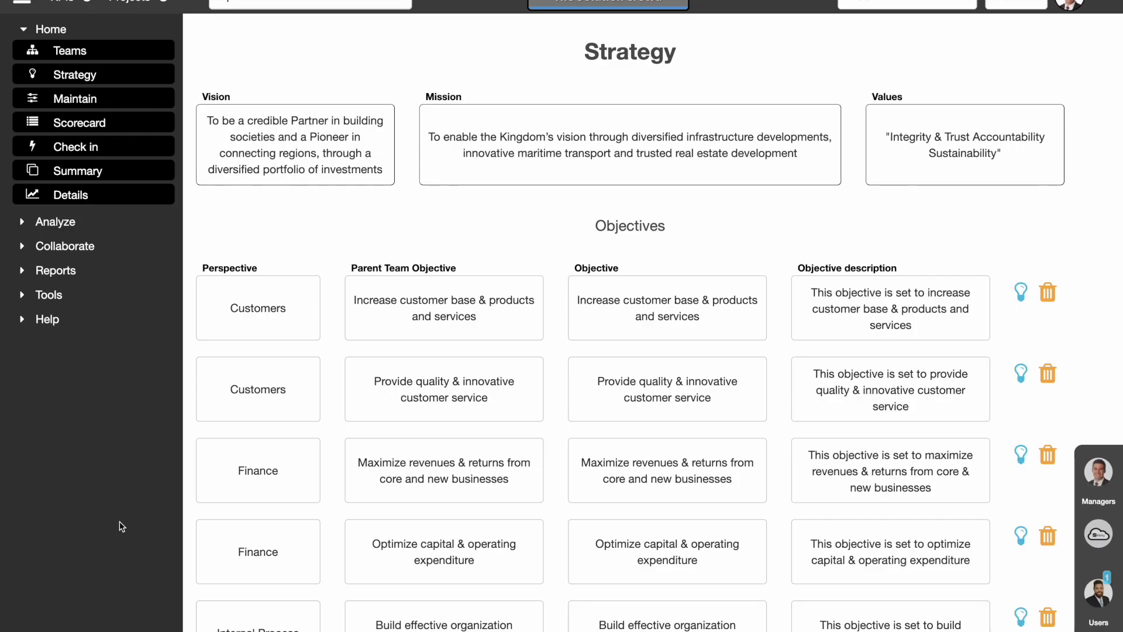
Open the details of OPEX budget performance updated from the scorecard and post the note "something" for Feb 2024
click(122, 124)
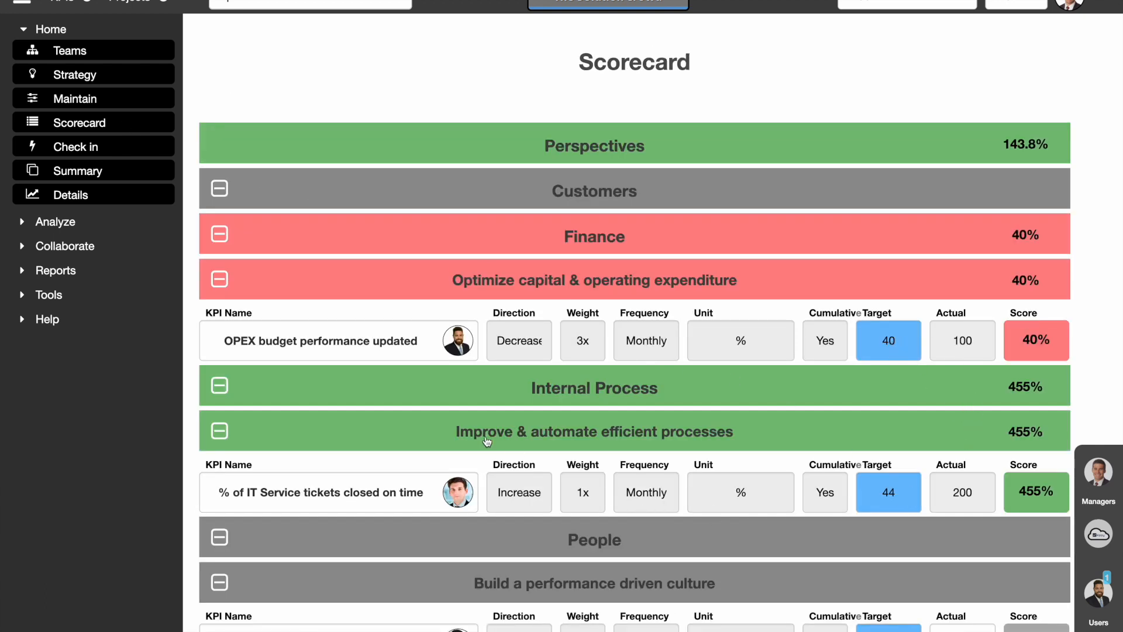
click(386, 345)
click(945, 545)
text(something)
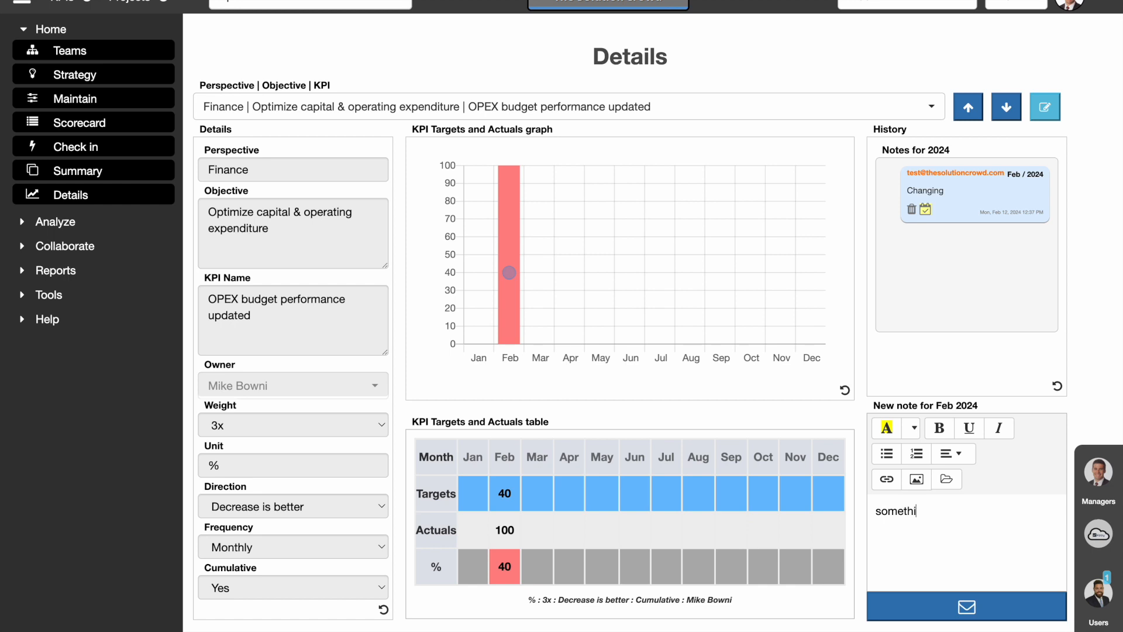
click(946, 614)
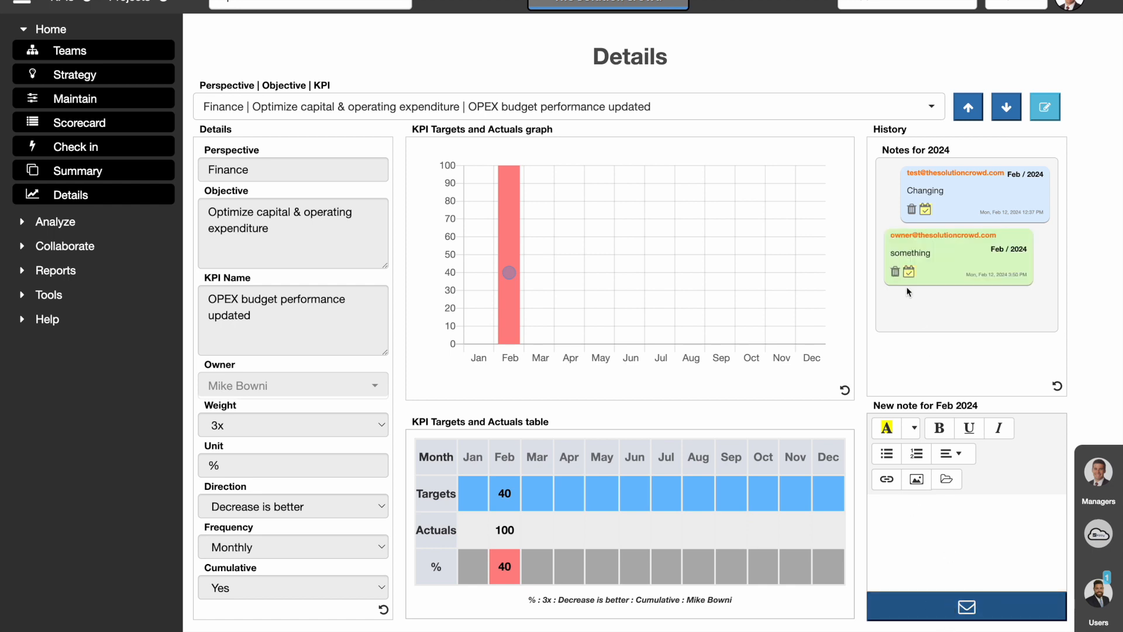
Turn the "something" note into a task with status In progress, assign it to the intended colleague's e-mail, and save it
click(909, 273)
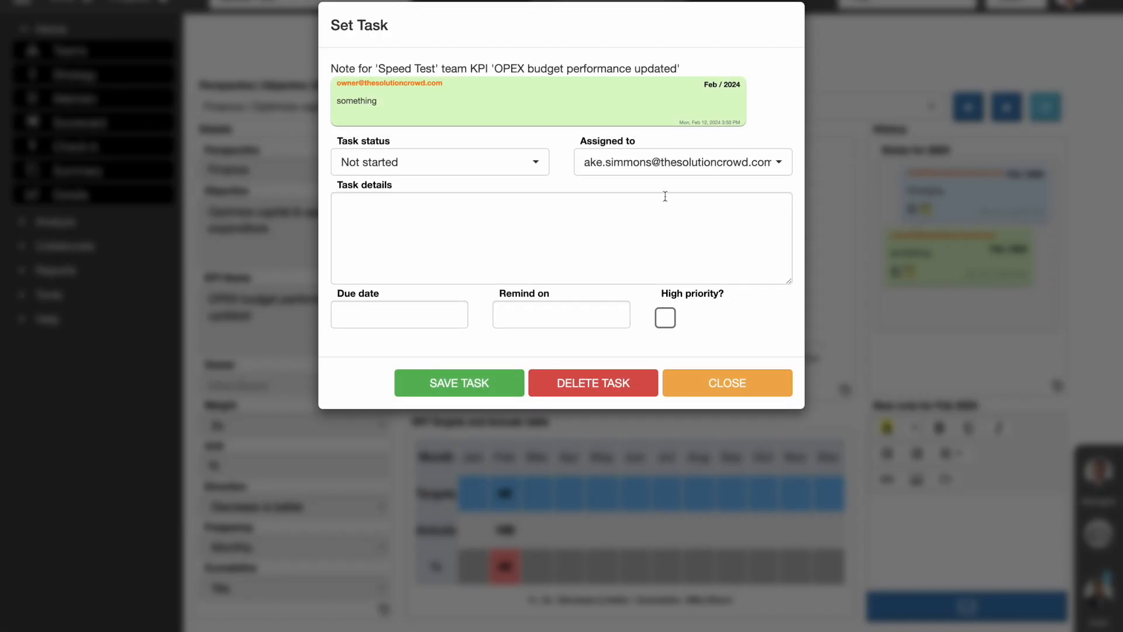
click(520, 175)
click(421, 248)
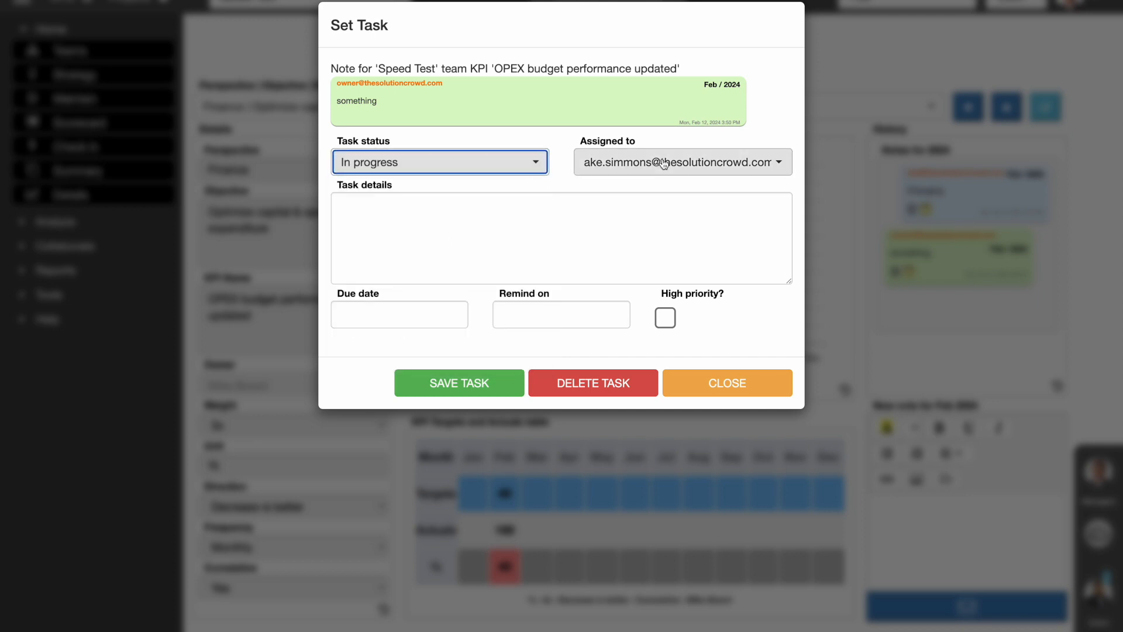
click(664, 165)
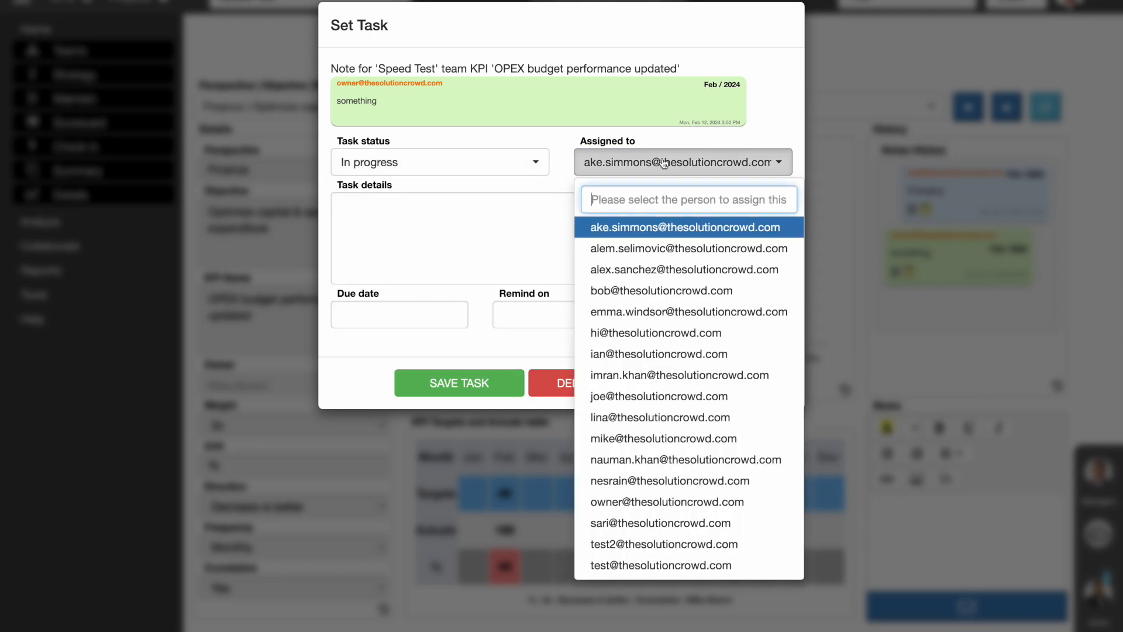
text(mike)
click(675, 227)
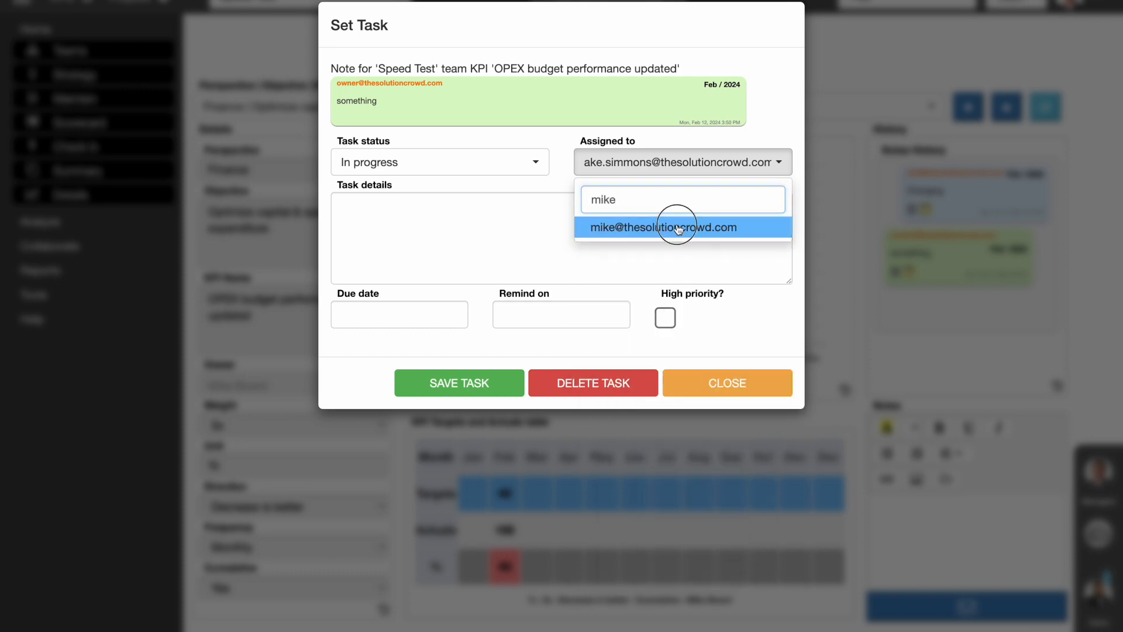
click(469, 385)
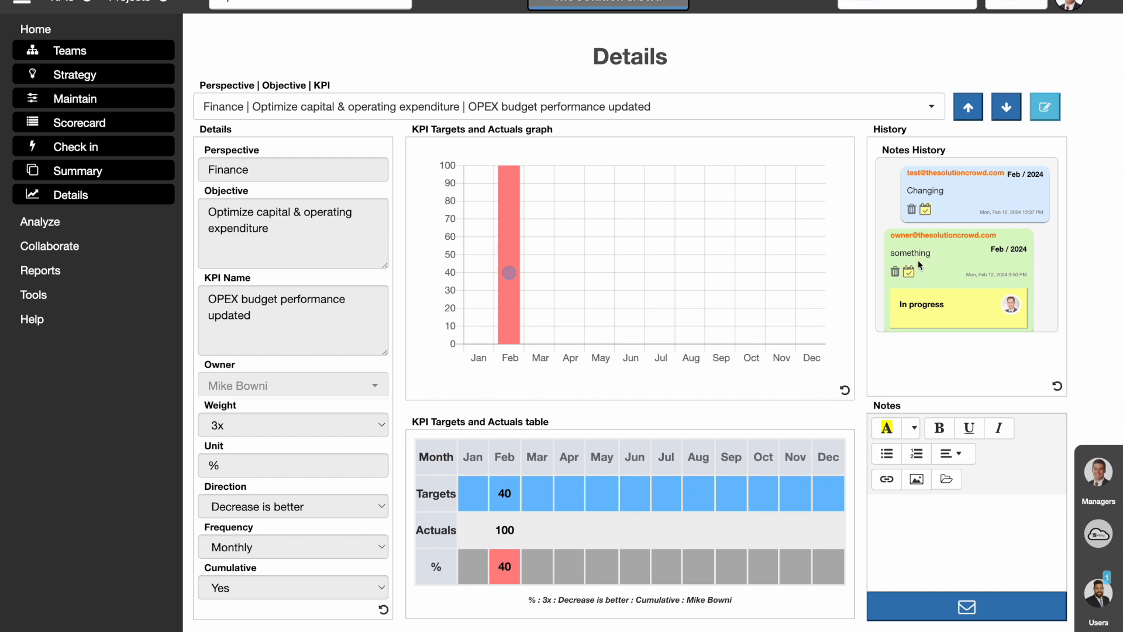
Open the CEO team admin's self-appraisal on the Appraisals page
click(61, 246)
click(128, 222)
click(326, 138)
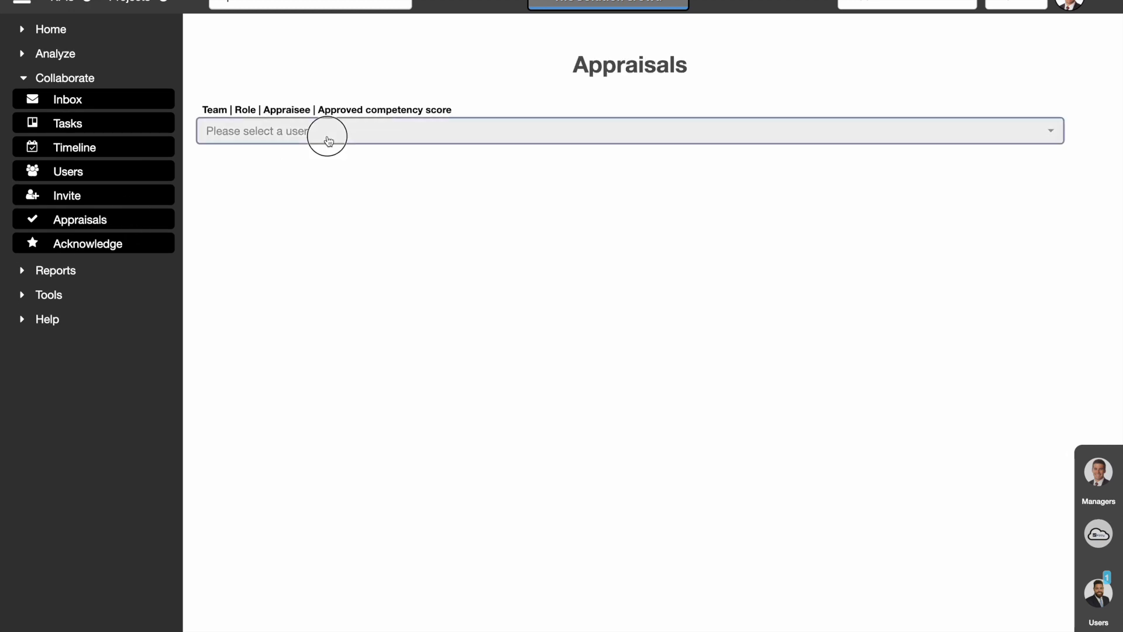
click(462, 218)
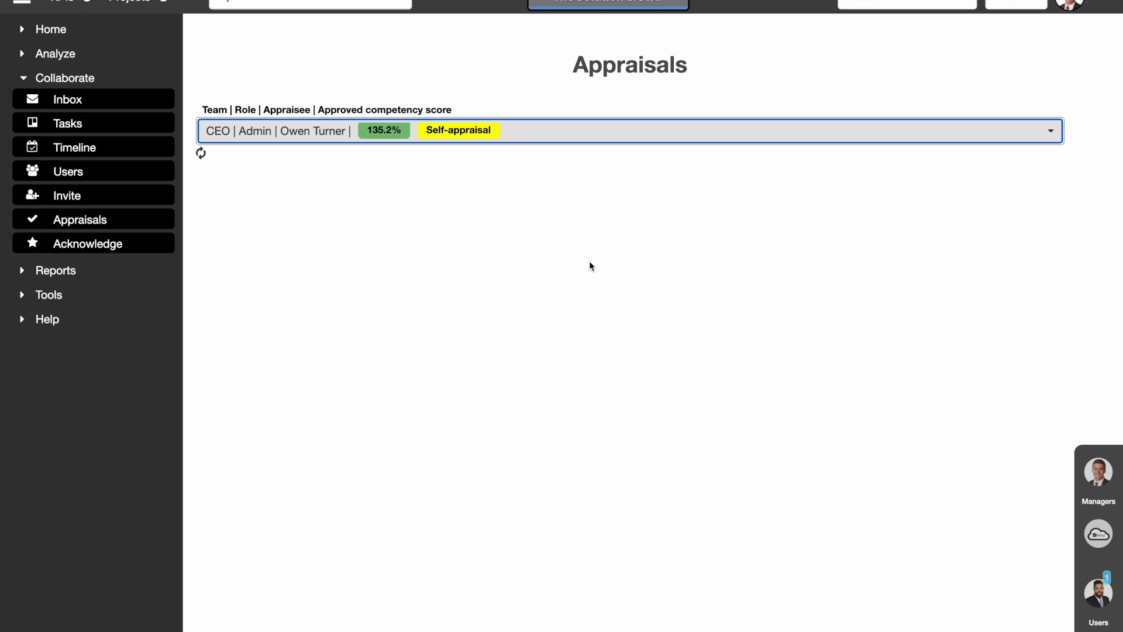
Rate the Team work competency as "3. Meets Expectations" in the self-appraisal and save the competencies
scroll(588, 261, down, 1)
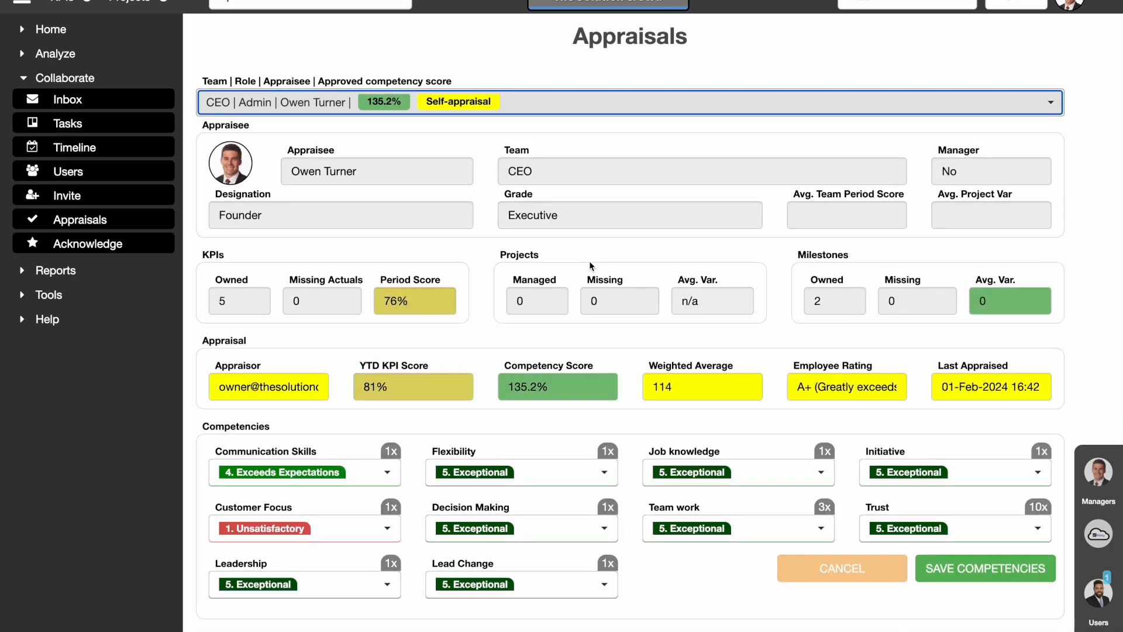
click(784, 513)
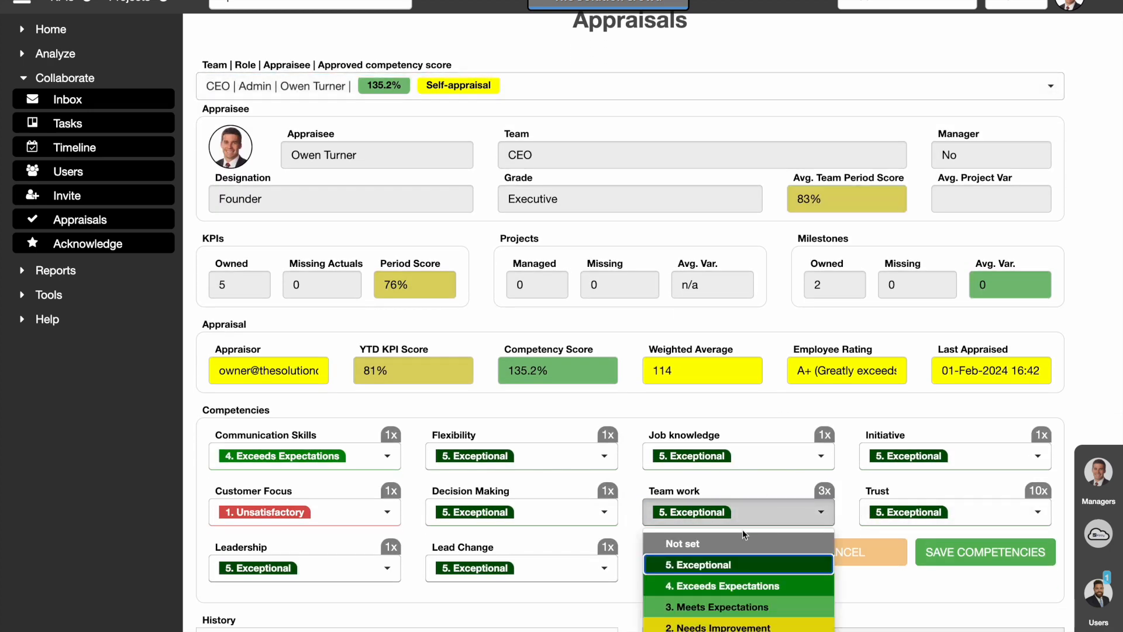
click(720, 607)
click(1017, 552)
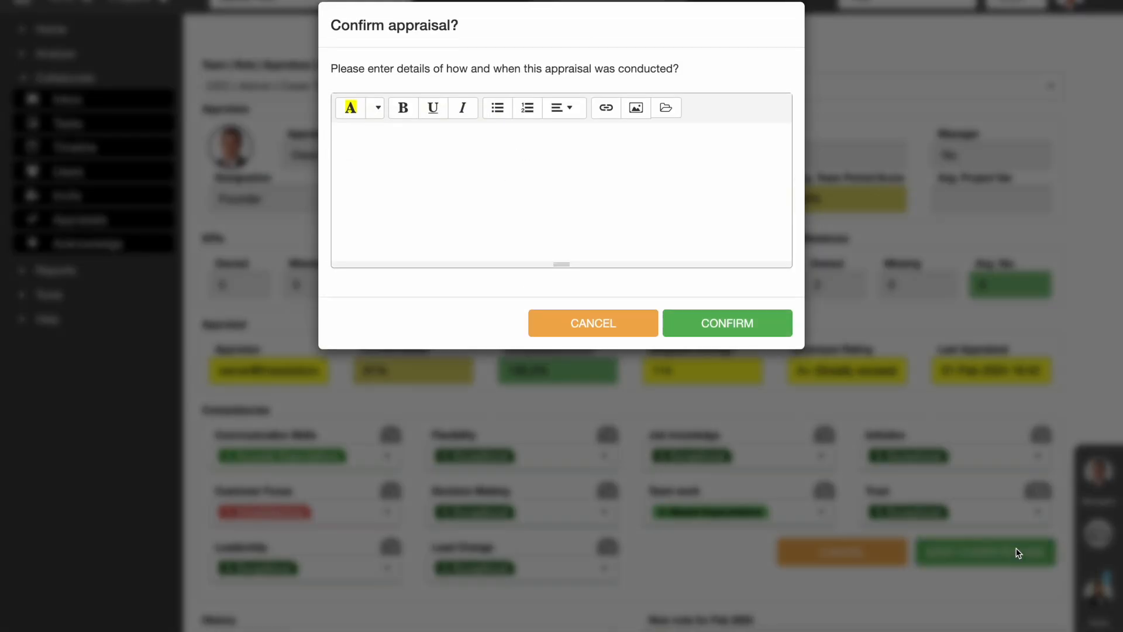
Enter "Appraisal confirmed face to face" as the details of how the appraisal was conducted and confirm the appraisal
click(479, 198)
text(Appraisal confirmed)
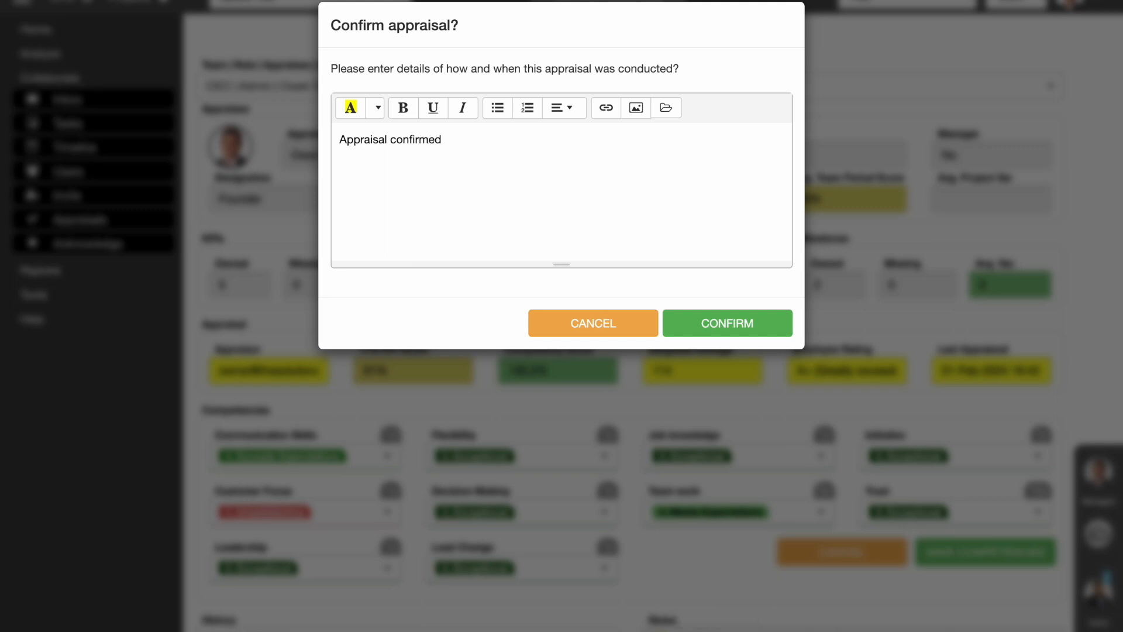
text( face to face)
click(733, 327)
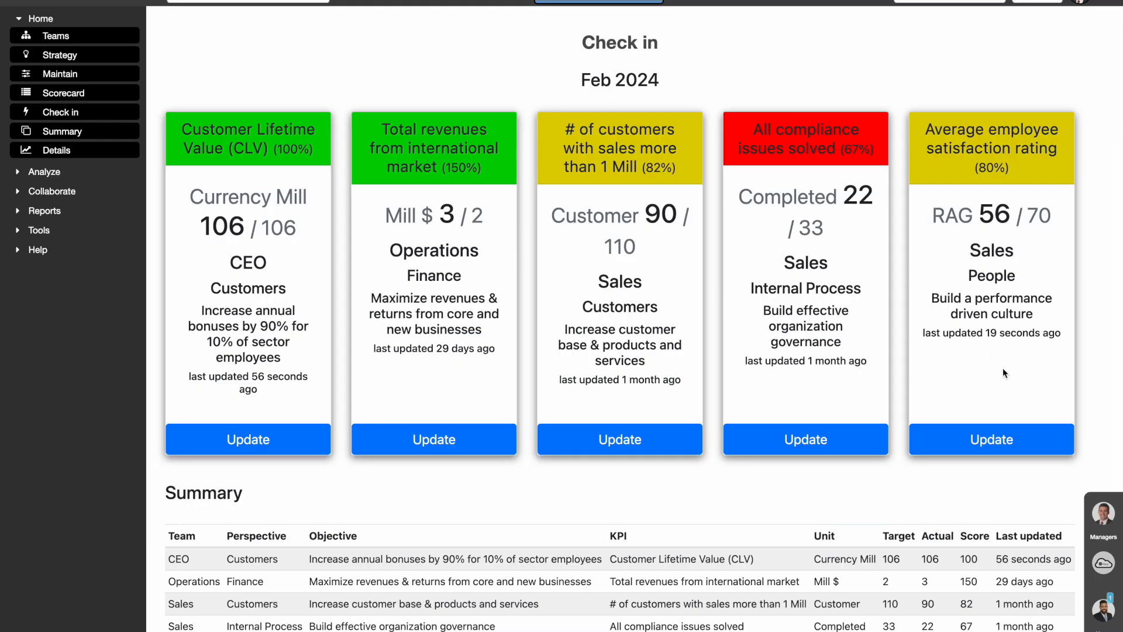
Submit Green as the new Feb 2024 actual for Average employee satisfaction rating in Check in, and return to the KPI cards
click(981, 445)
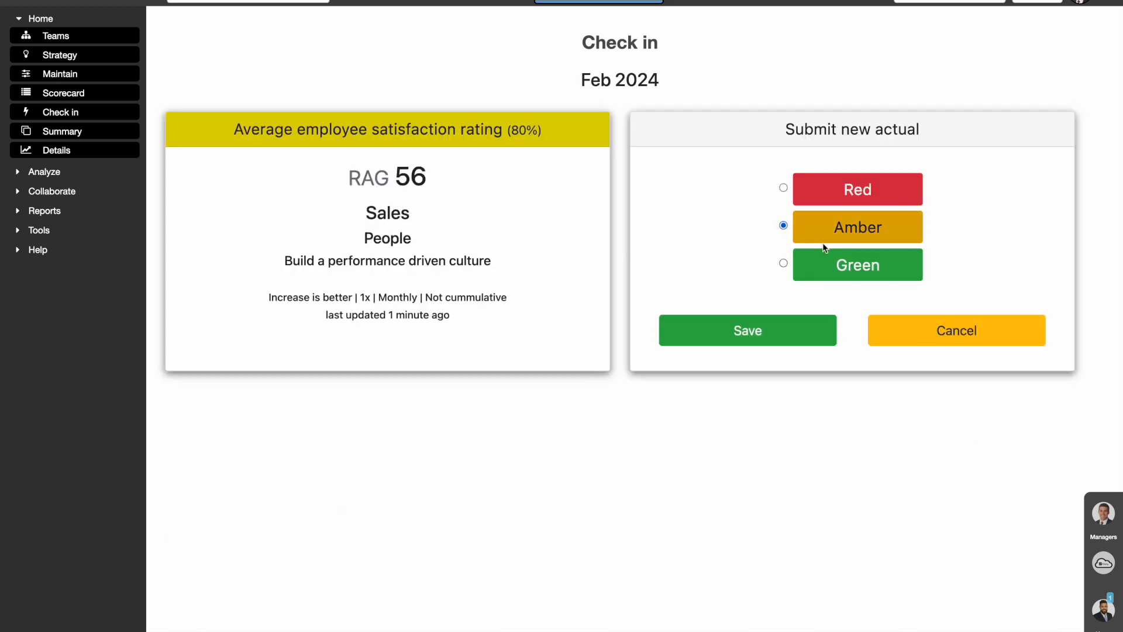
click(845, 267)
click(788, 325)
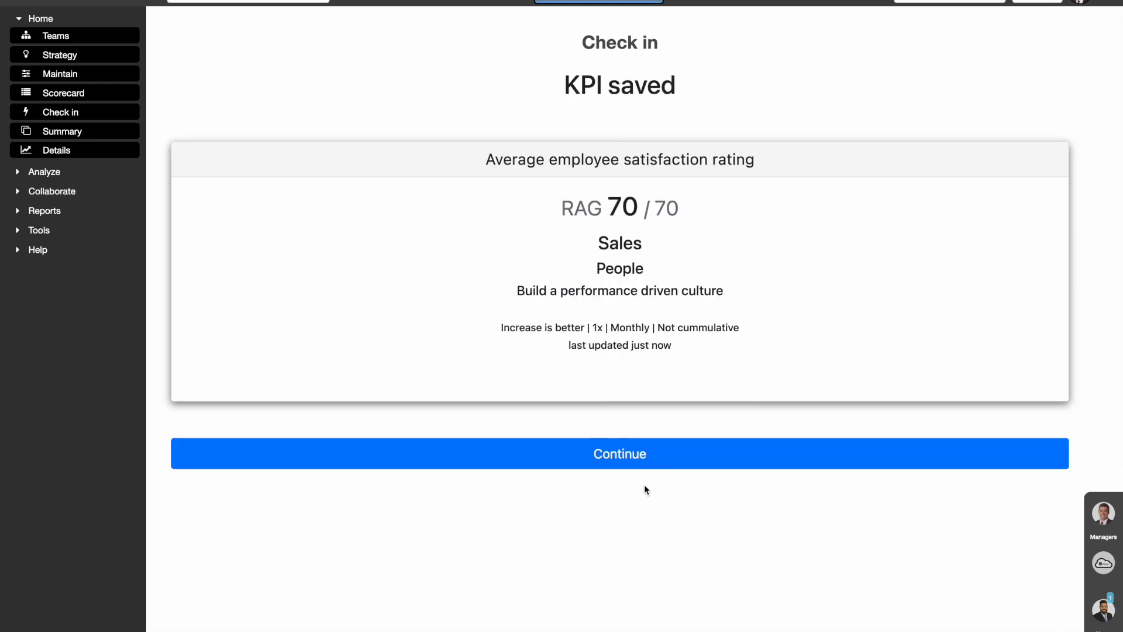
click(644, 454)
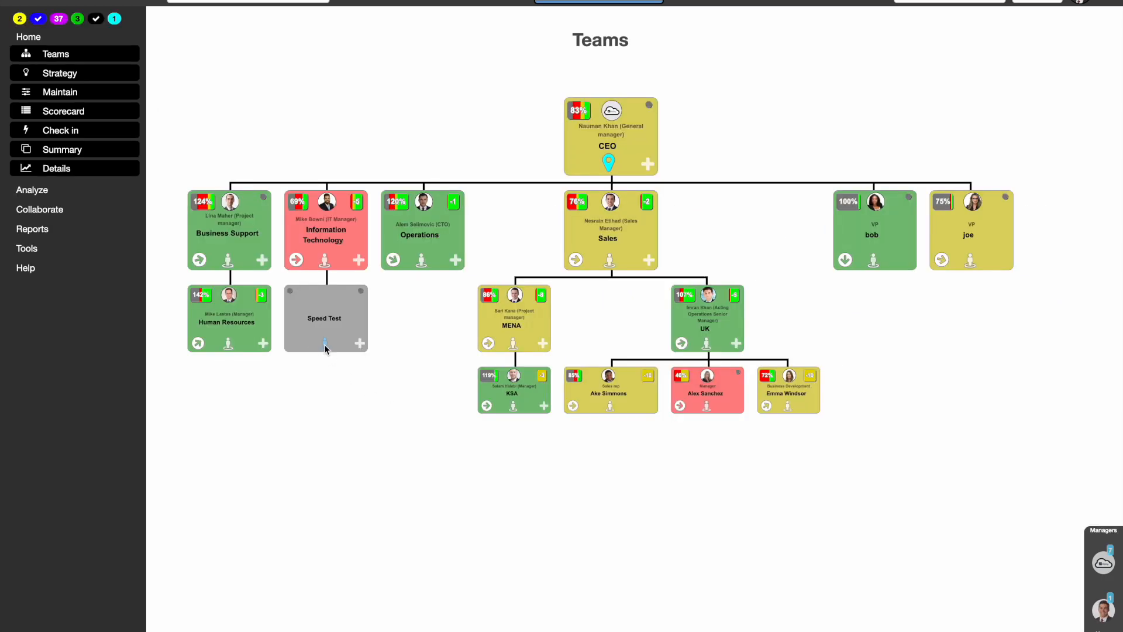
Switch to the Speed Test team and submit 9 as the Feb 2024 actual for OPEX budget performance updated in Check in
click(326, 344)
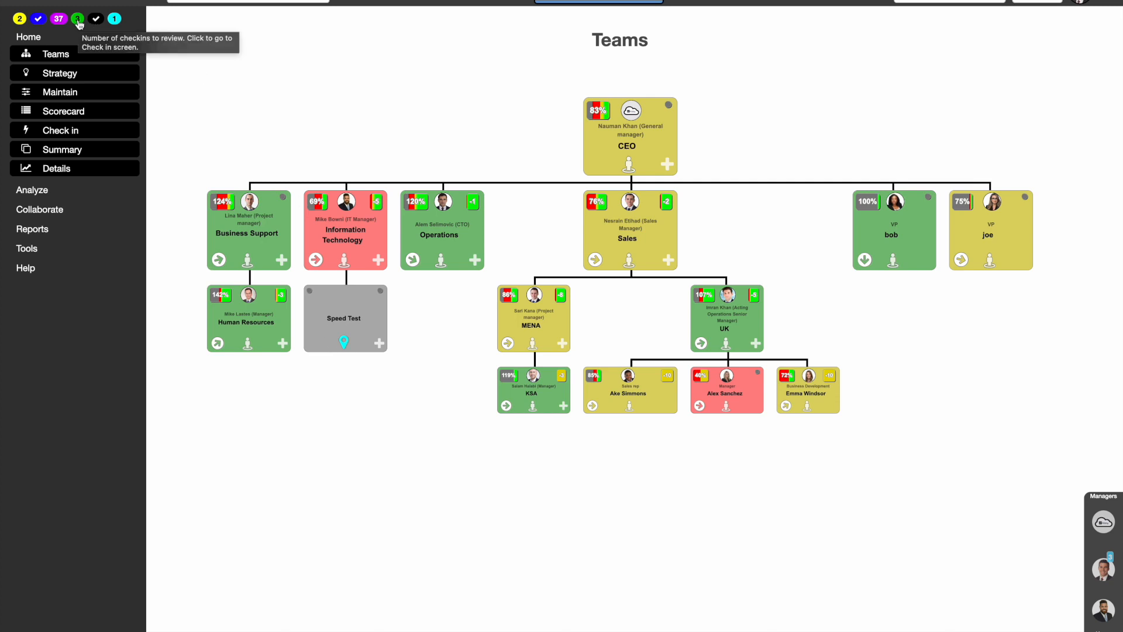
click(78, 20)
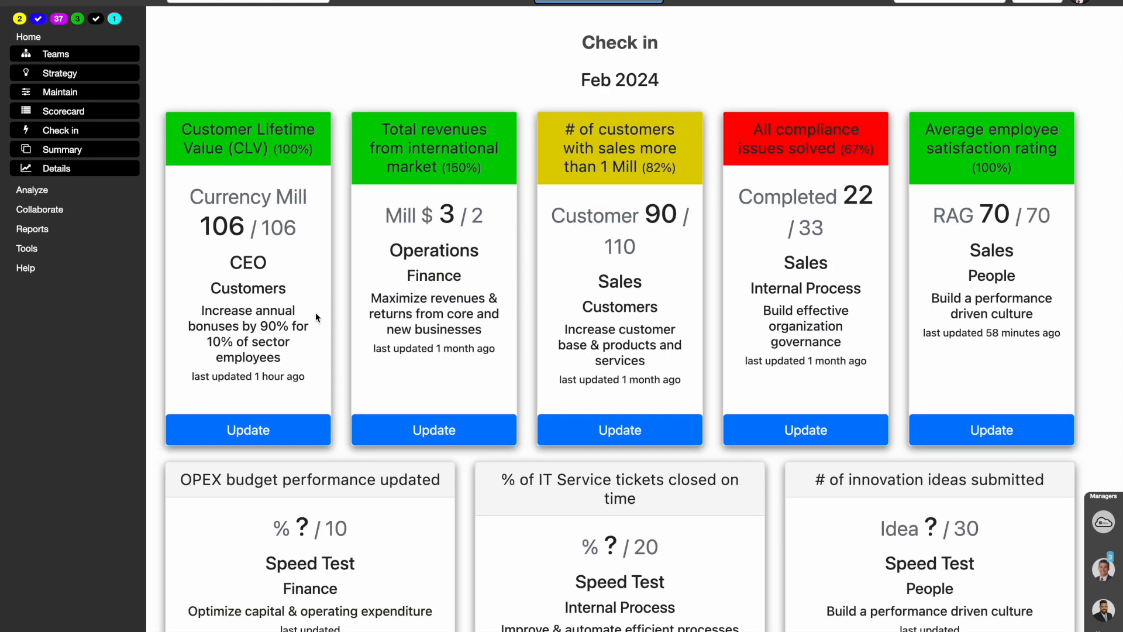
scroll(315, 312, down, 5)
click(331, 400)
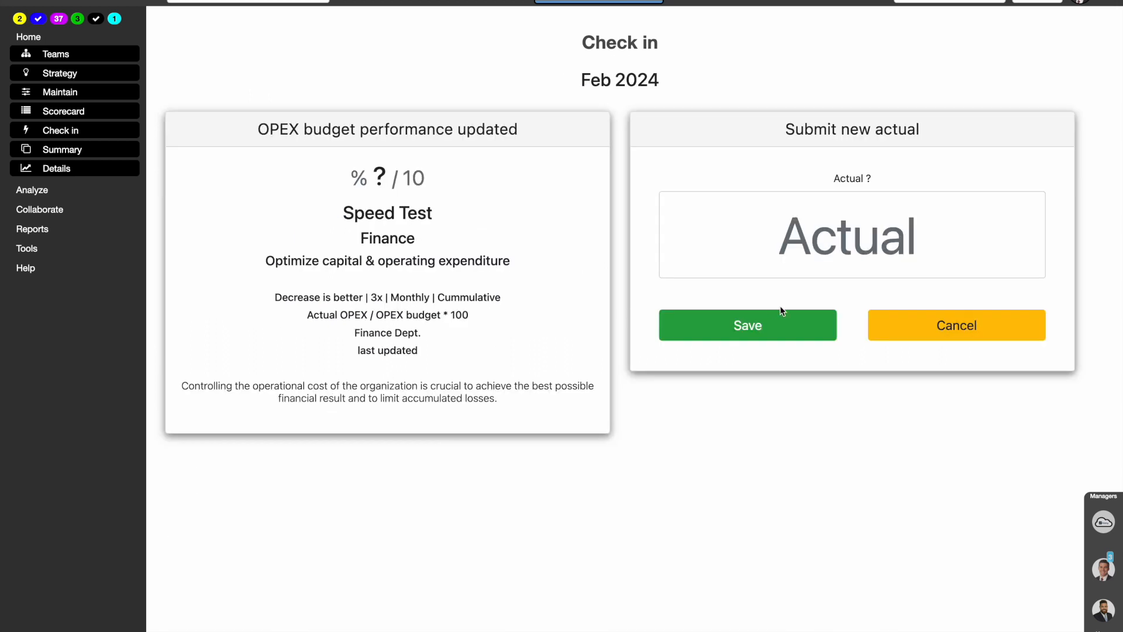
click(884, 251)
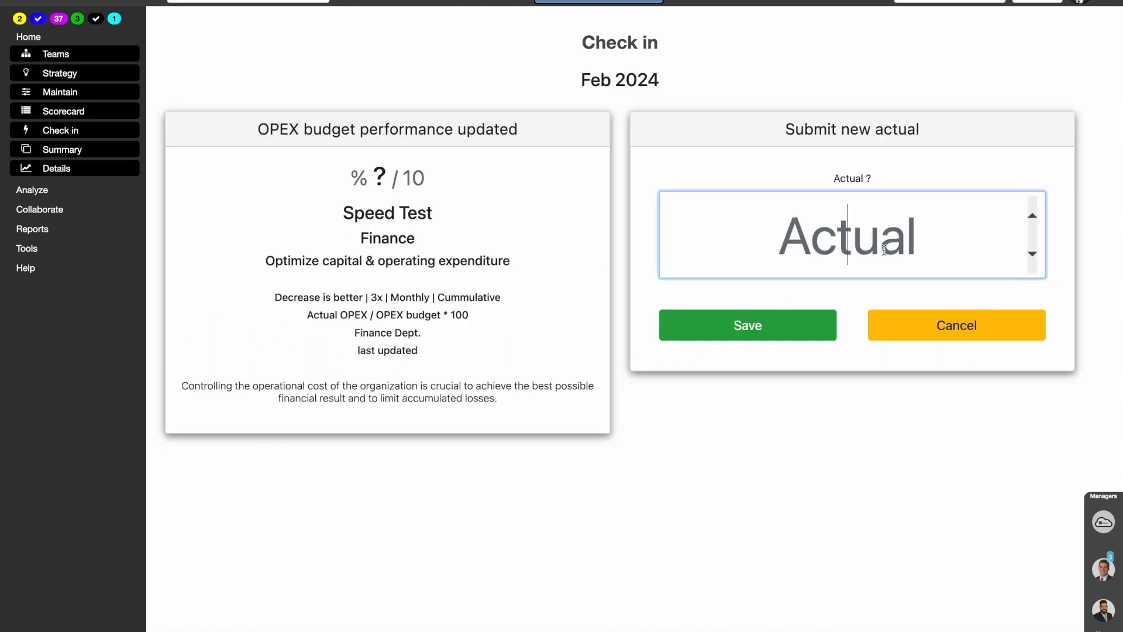
text(9)
click(798, 326)
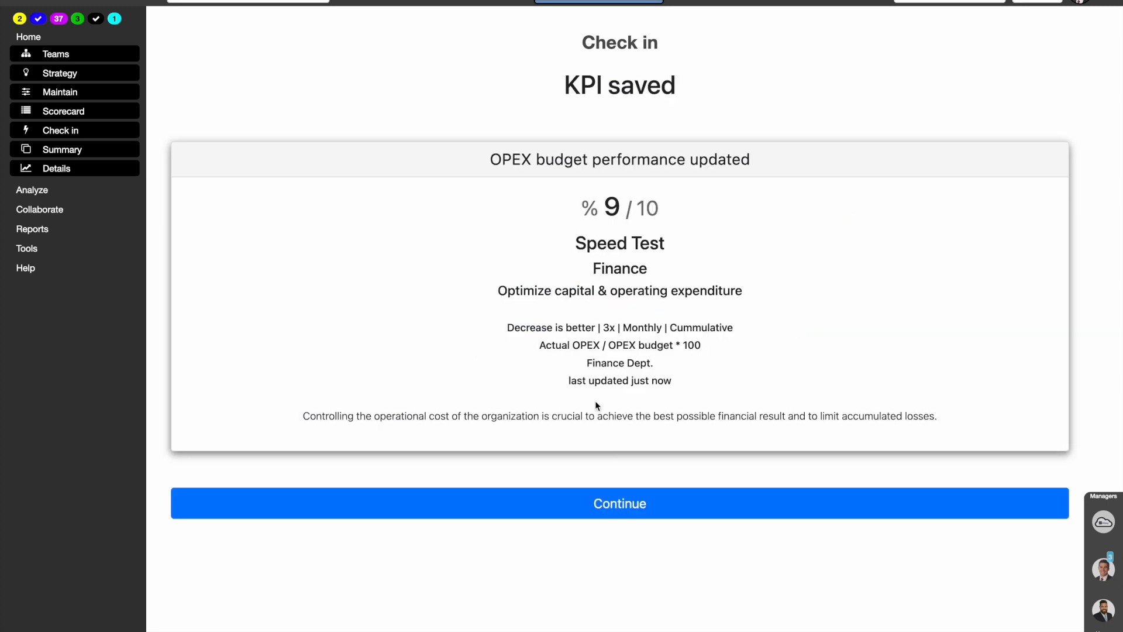
click(609, 506)
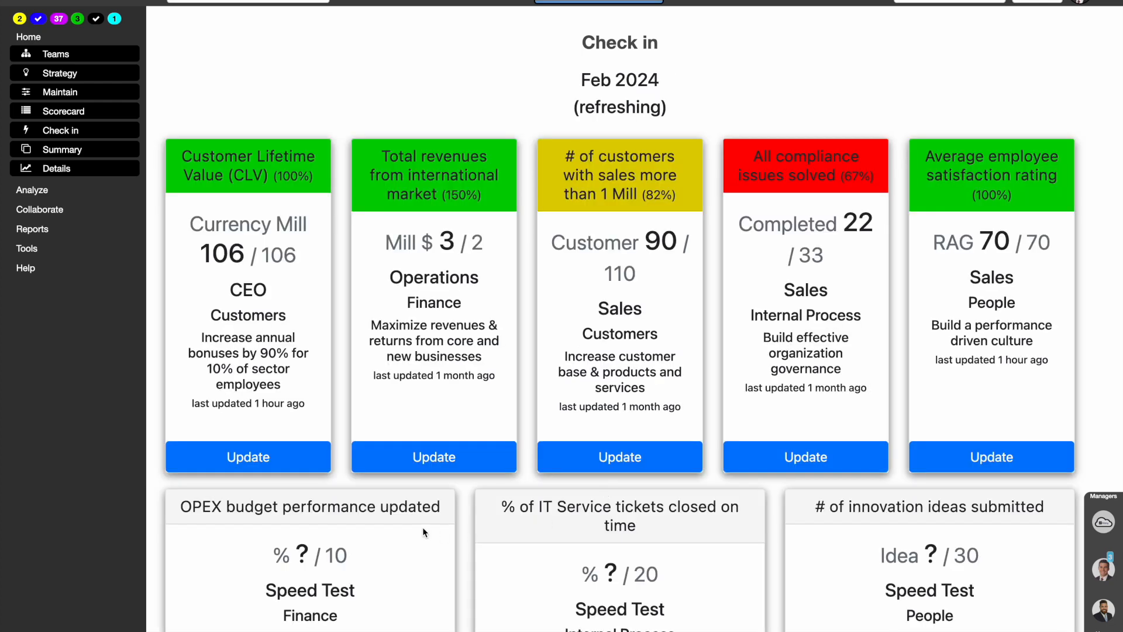
scroll(425, 532, down, 3)
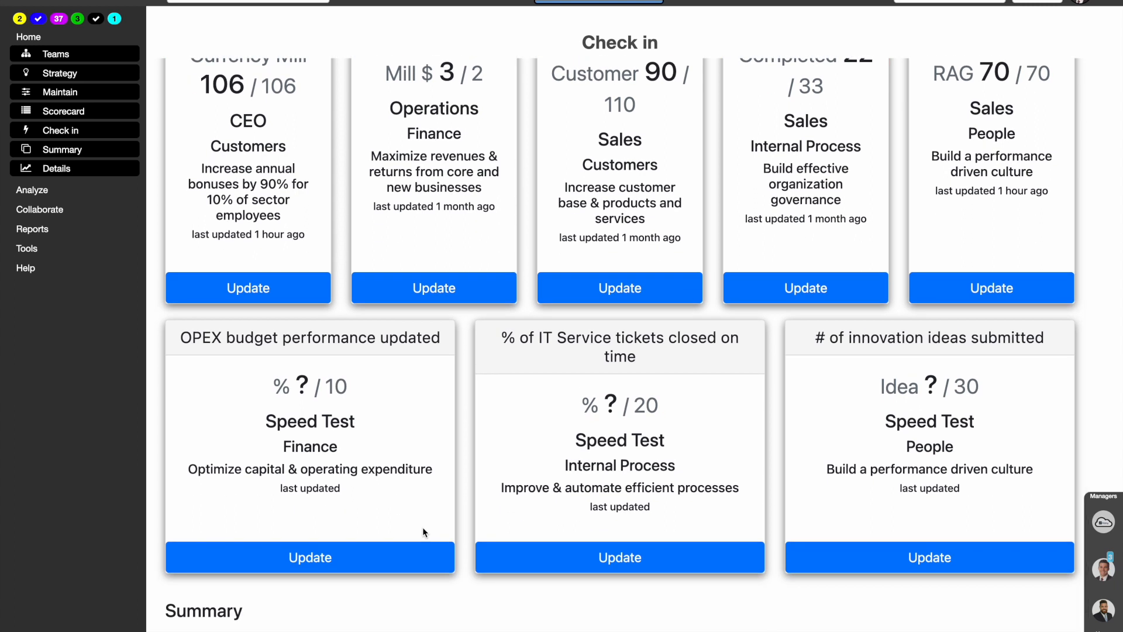
scroll(422, 528, down, 1)
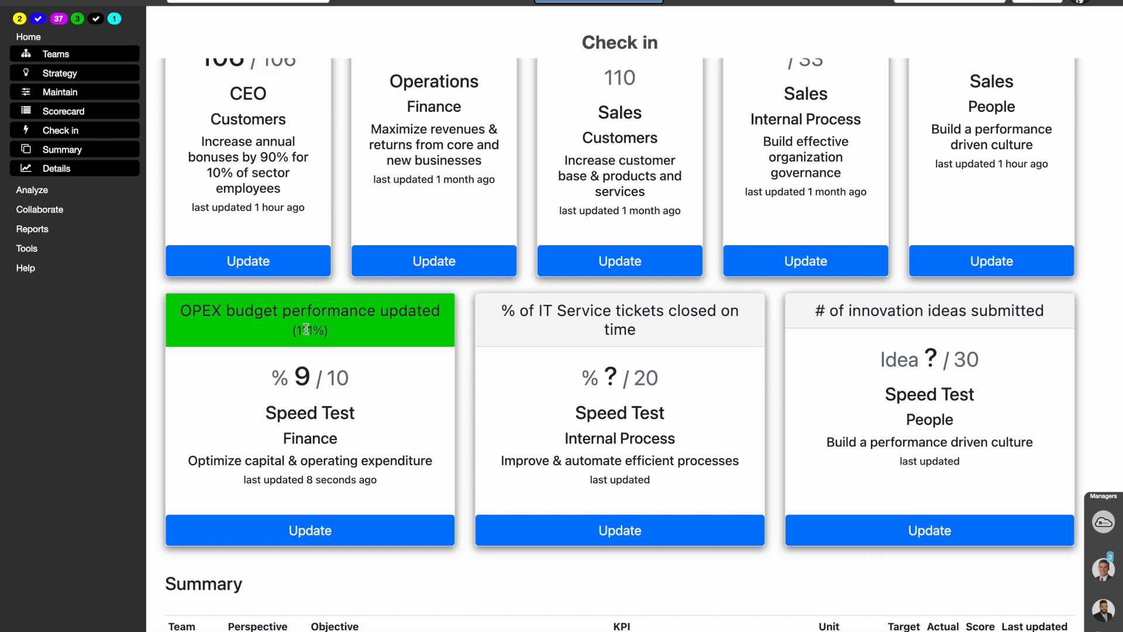
On the Scorecard, set the actuals to 21 for % of IT Service tickets closed on time and 31 for # of innovation ideas submitted, and save
click(101, 111)
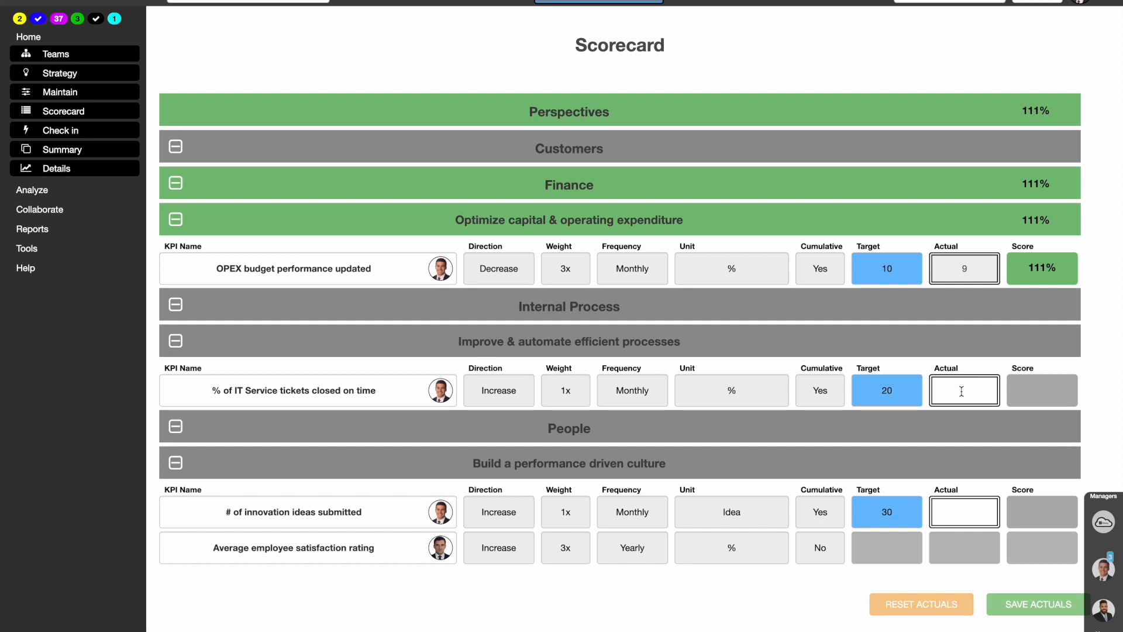
click(962, 391)
text(21)
click(968, 503)
text(31)
click(1035, 604)
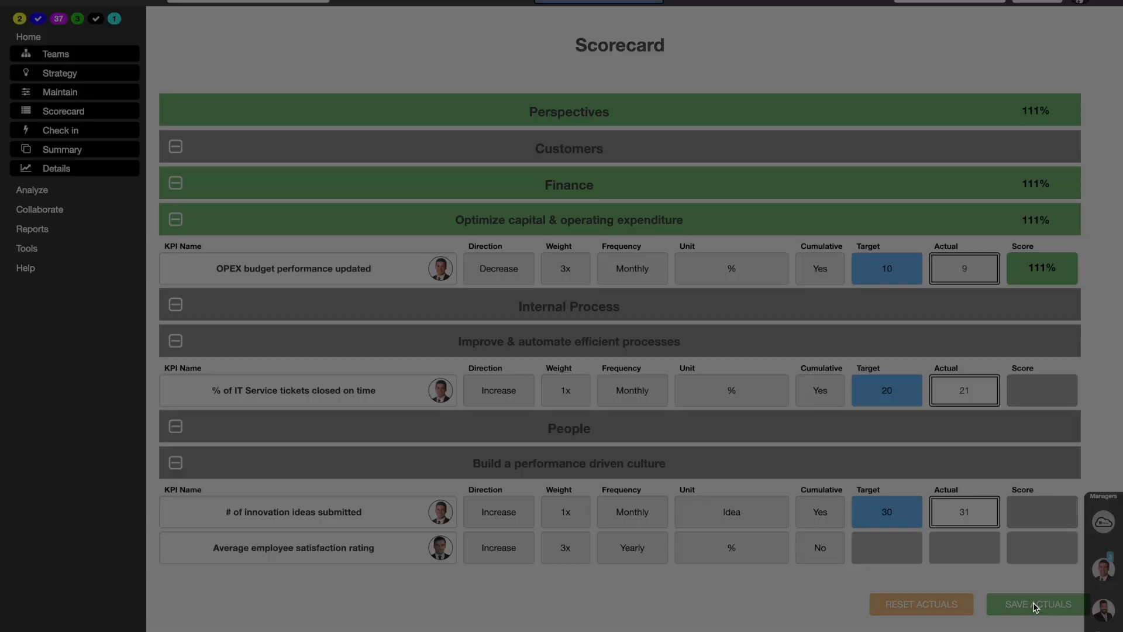